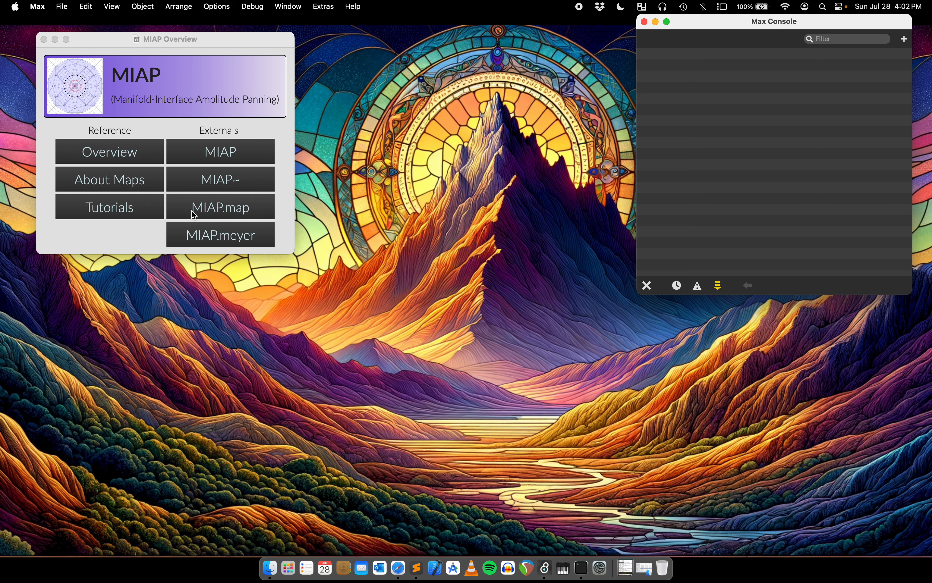
- Open the MIAP.map help patch and close its reference sidebar
left_click(236, 202)
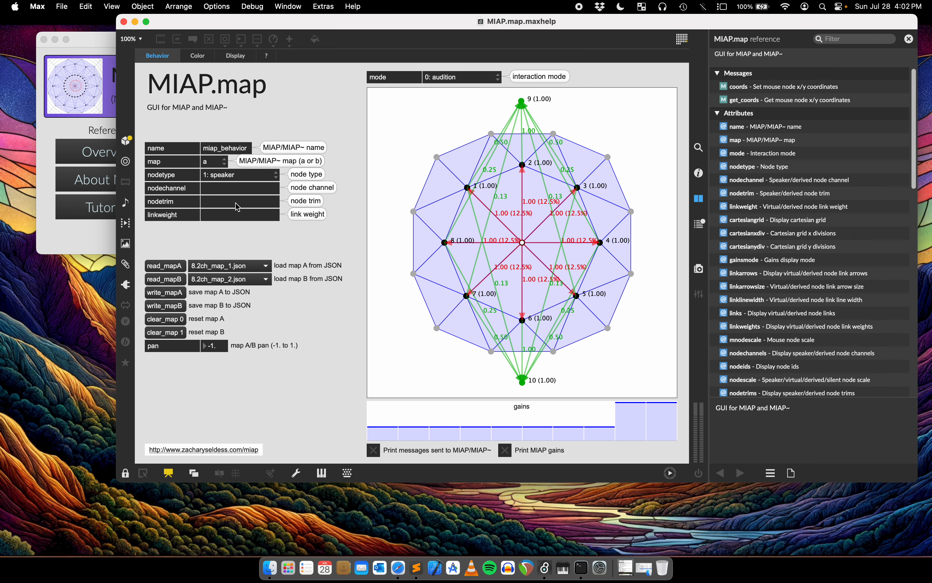
left_click(909, 39)
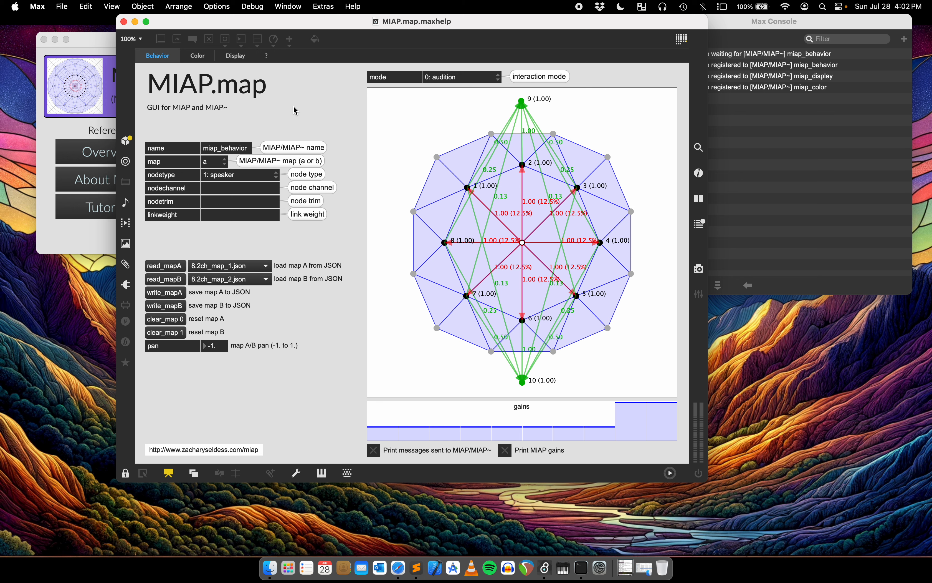
- Keep the map in audition mode and move the mouse node slightly up and right of the central virtual node
left_click(458, 80)
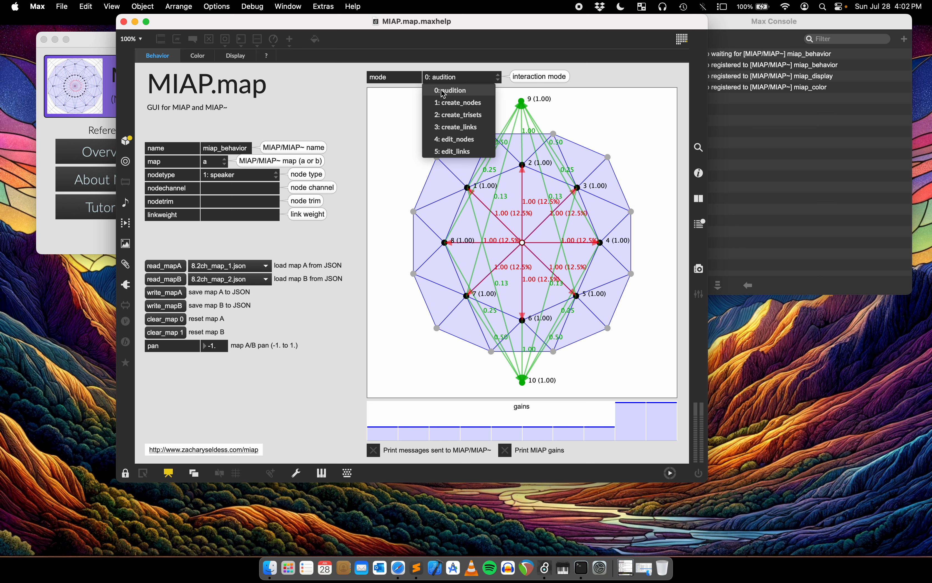
left_click(389, 217)
mouse_move(536, 218)
left_mouse_down()
mouse_move(489, 252)
mouse_move(576, 287)
mouse_move(483, 162)
mouse_move(539, 323)
mouse_move(528, 215)
mouse_move(545, 192)
mouse_move(512, 277)
mouse_move(483, 150)
mouse_move(505, 329)
mouse_move(580, 245)
mouse_move(516, 177)
mouse_move(533, 218)
mouse_move(571, 173)
mouse_move(485, 256)
mouse_move(546, 233)
left_mouse_up()
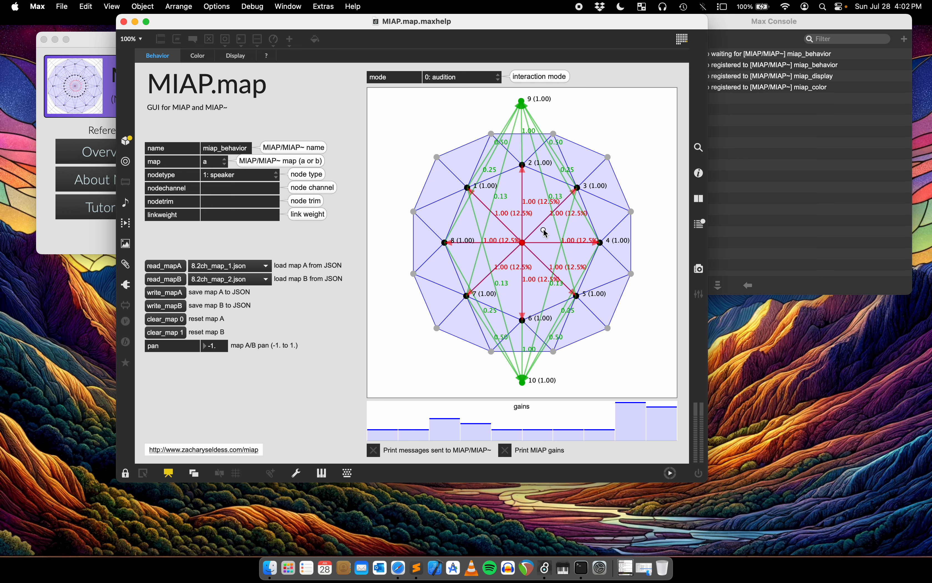
left_click(449, 79)
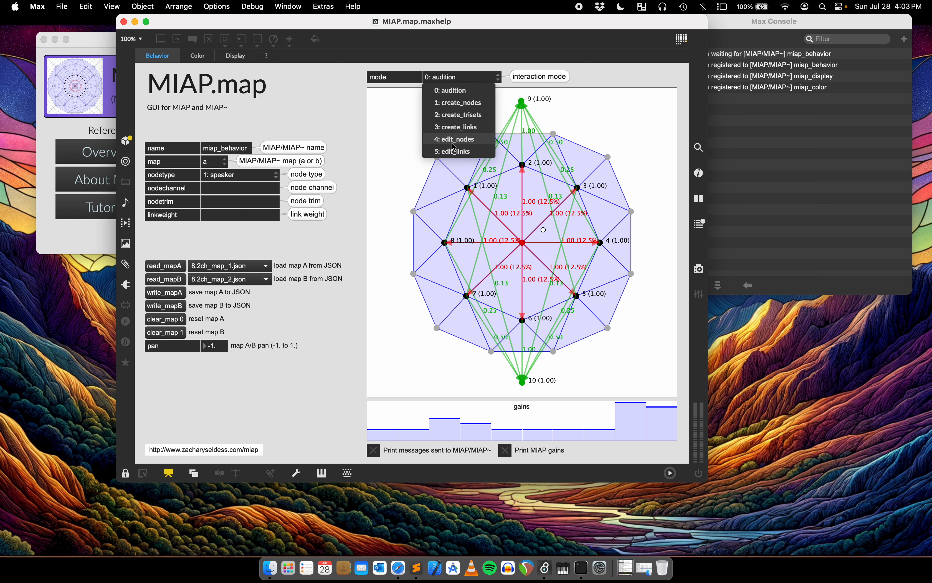
left_click(322, 114)
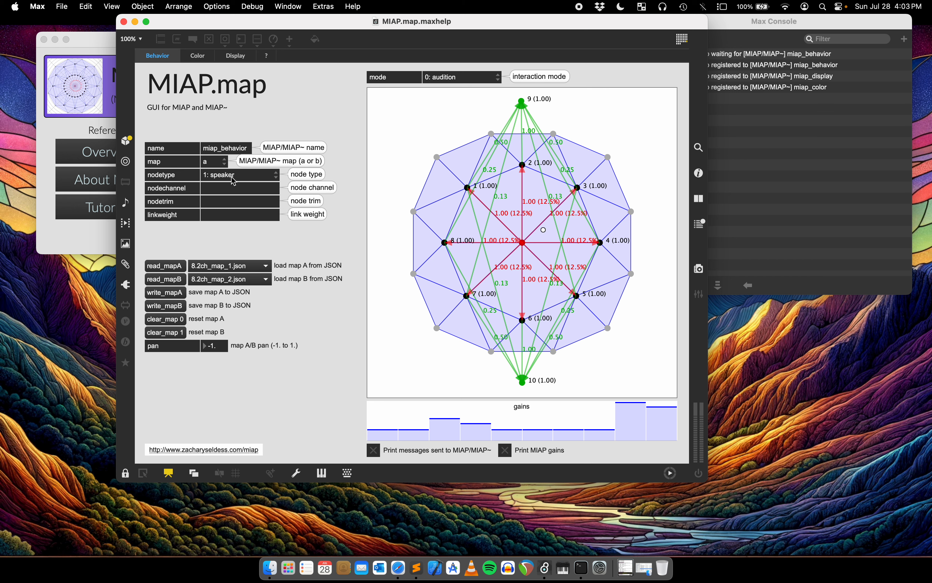
left_click(222, 178)
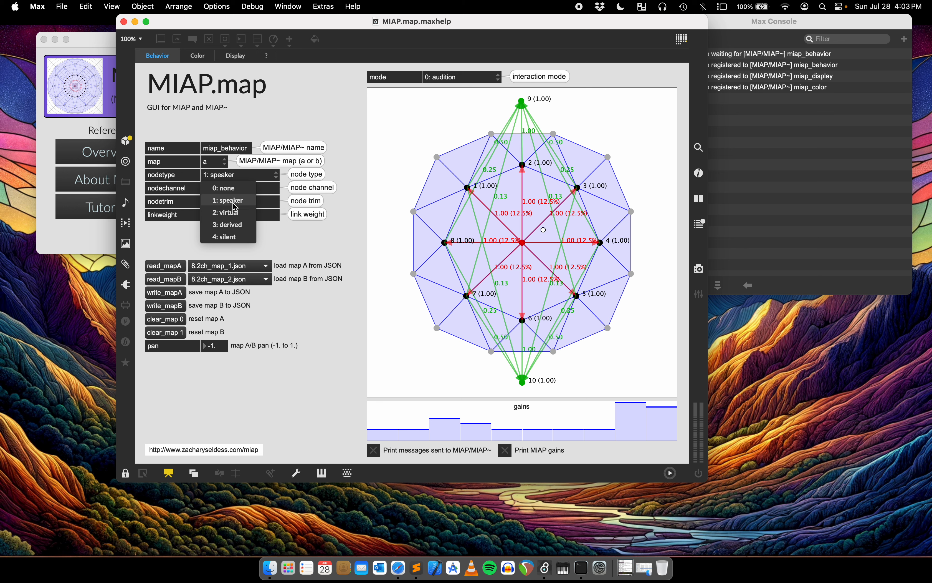
left_click(325, 236)
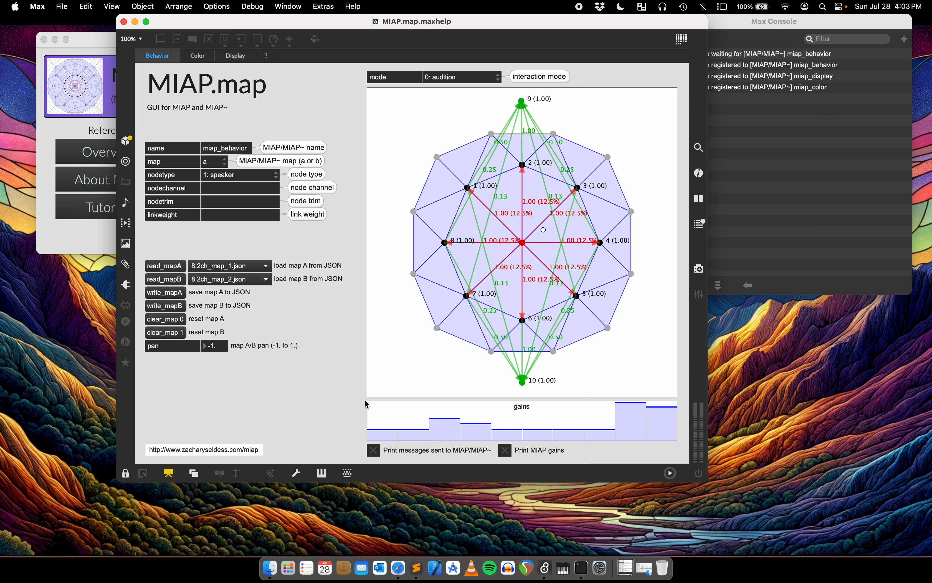
- Enable printing of messages sent to MIAP/MIAP~ and check the Max Console before returning to the help patch
left_click(374, 450)
left_click(775, 155)
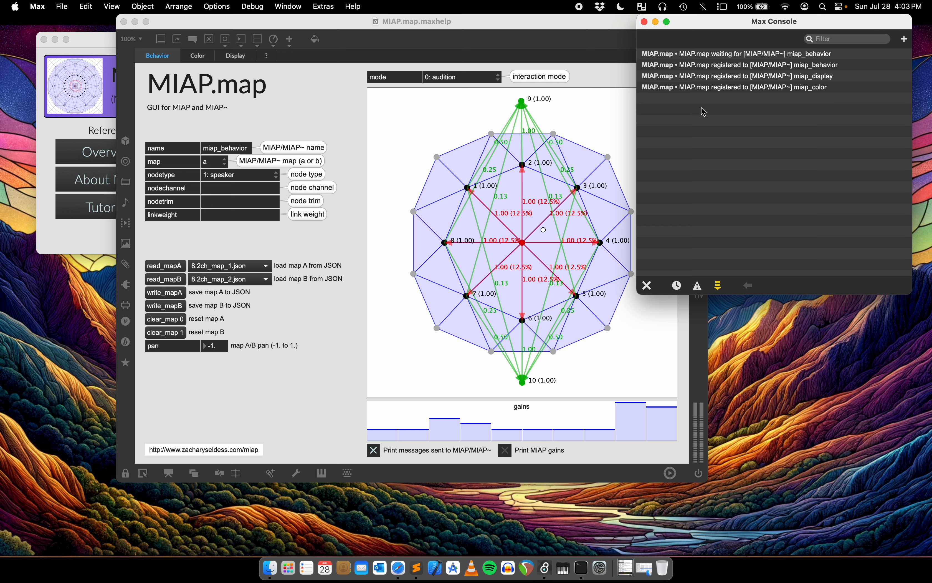
left_click(324, 243)
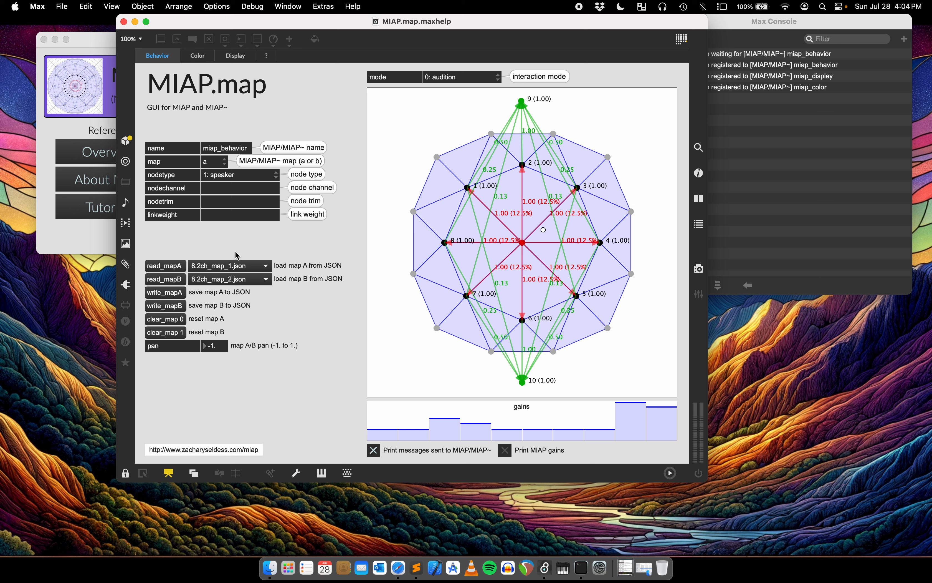
- Reset maps A and B, and place four speaker nodes in a rough square using create_nodes mode
left_click(162, 320)
left_click(163, 331)
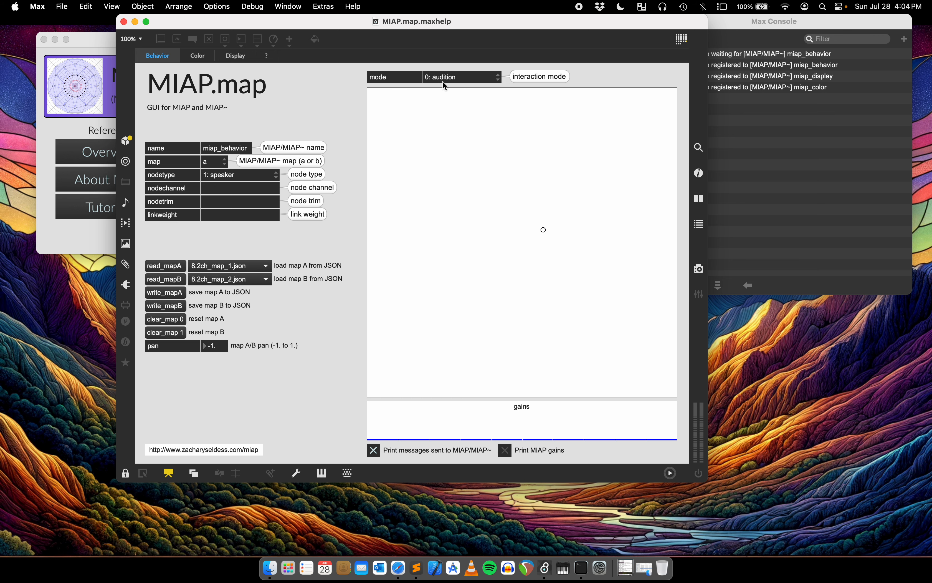
left_click(458, 79)
left_click(470, 102)
left_click(454, 164)
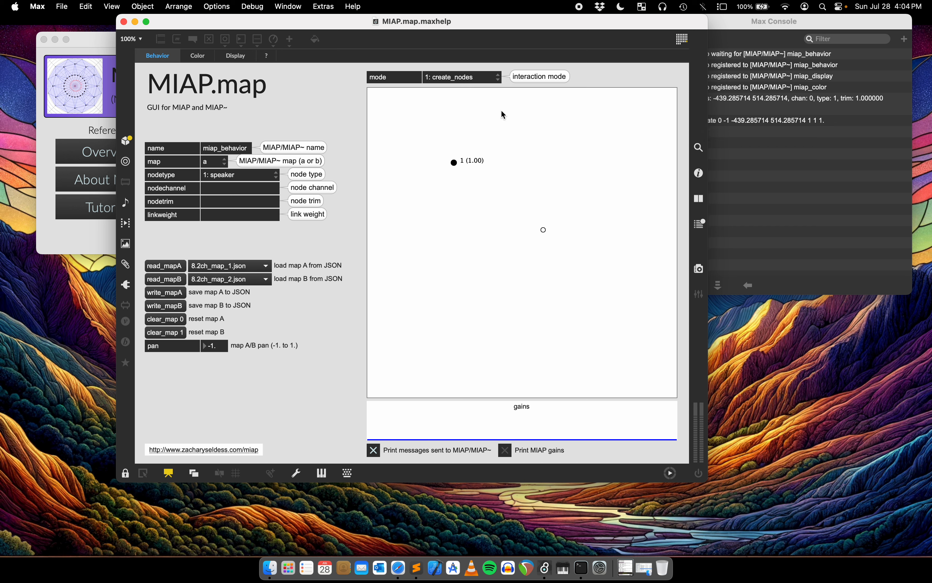
left_click(583, 164)
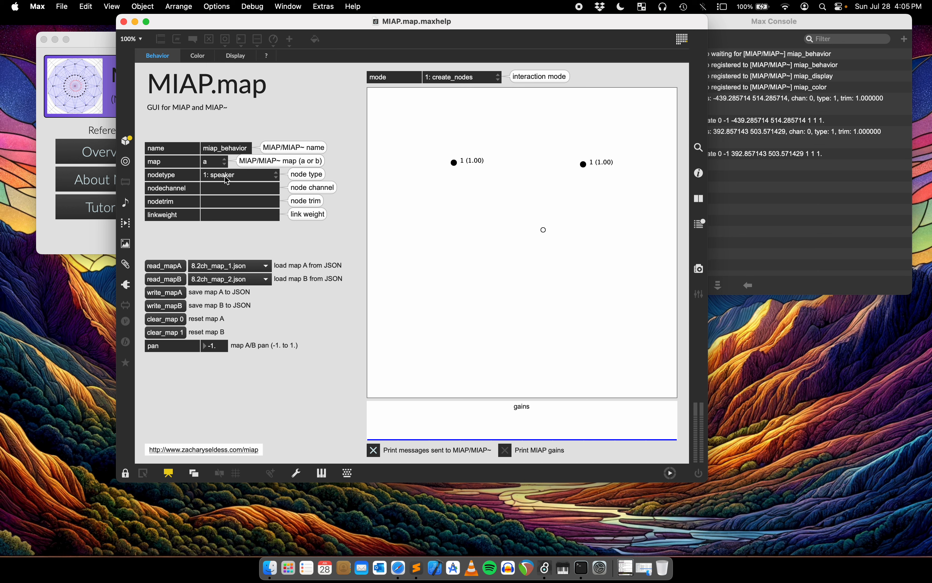
left_click(576, 293)
left_click(464, 288)
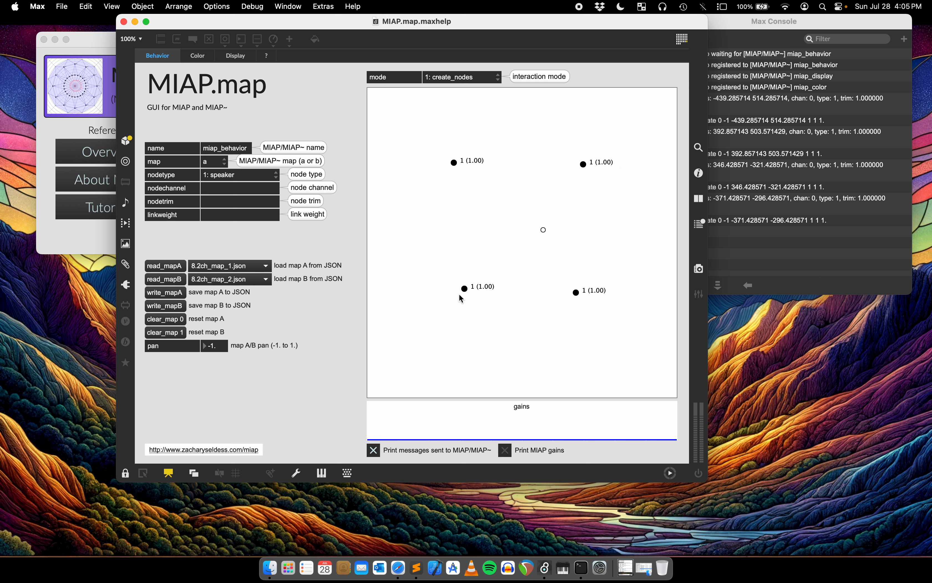
- Place one virtual node in the centre of the four speaker nodes
left_click(227, 177)
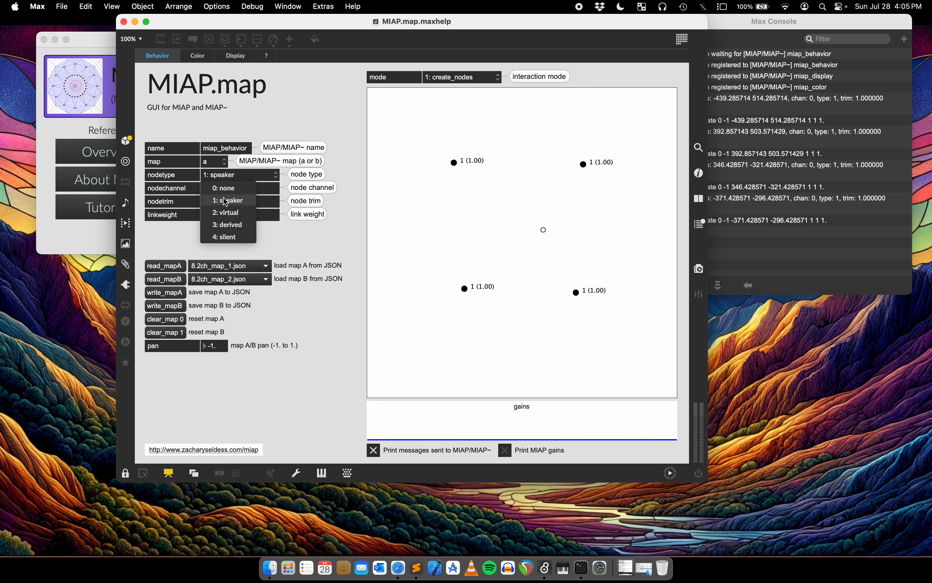
left_click(226, 213)
left_click(520, 224)
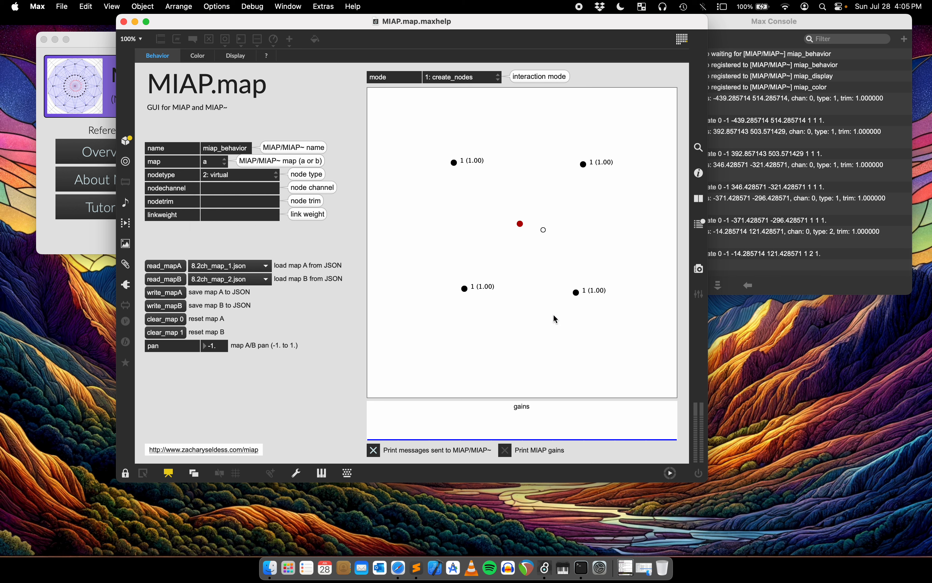
- Place eight silent nodes in a ring around the four speaker nodes
left_click(219, 177)
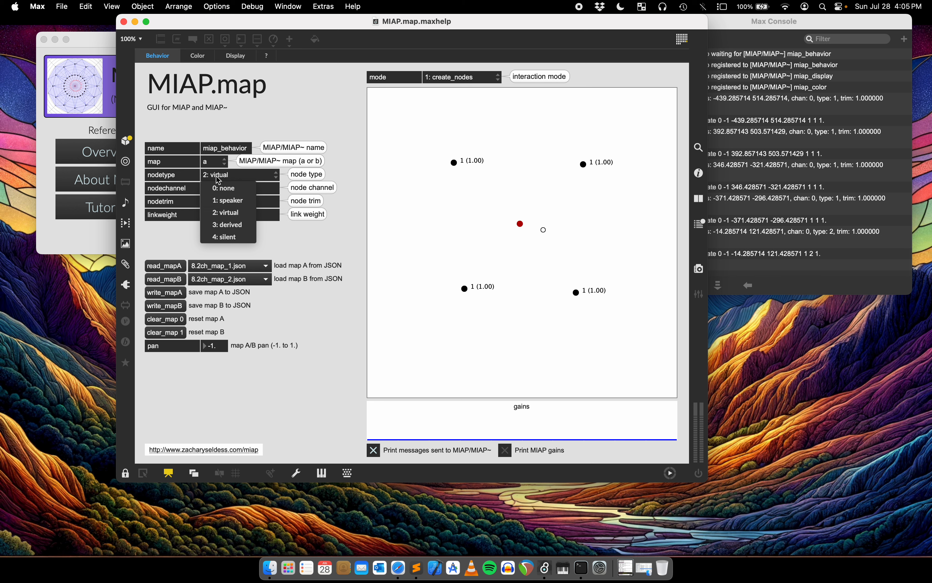
left_click(226, 236)
left_click(516, 111)
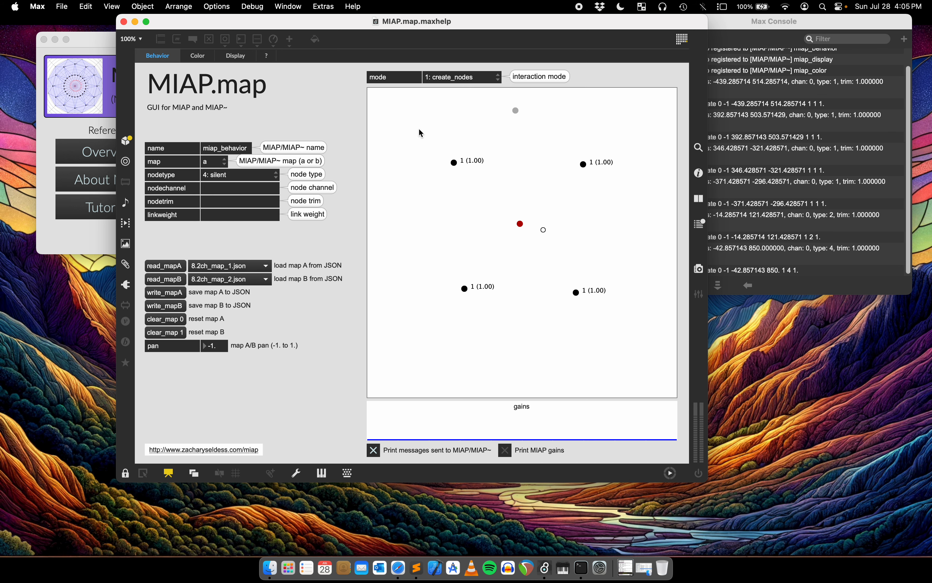
left_click(410, 119)
left_click(411, 223)
left_click(417, 334)
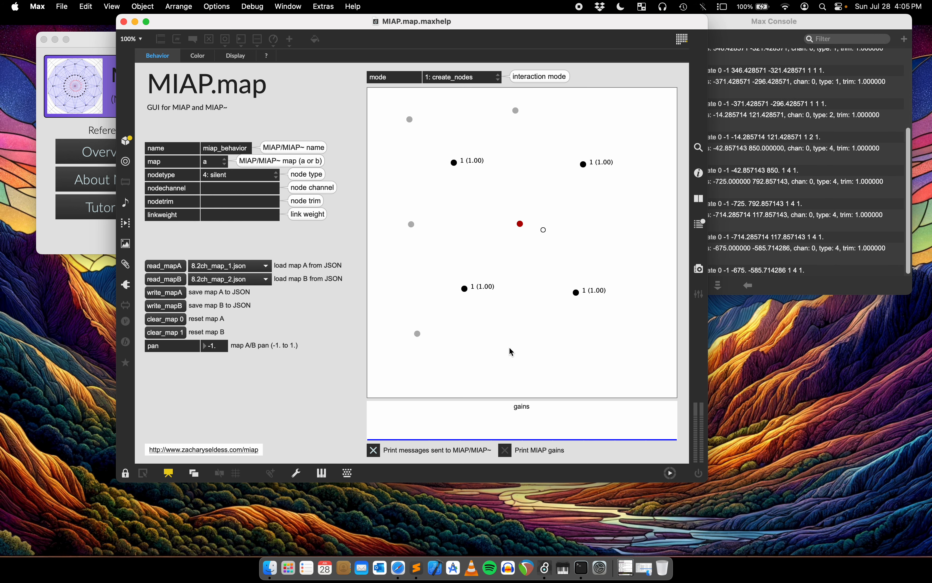
left_click(525, 347)
left_click(642, 338)
left_click(647, 228)
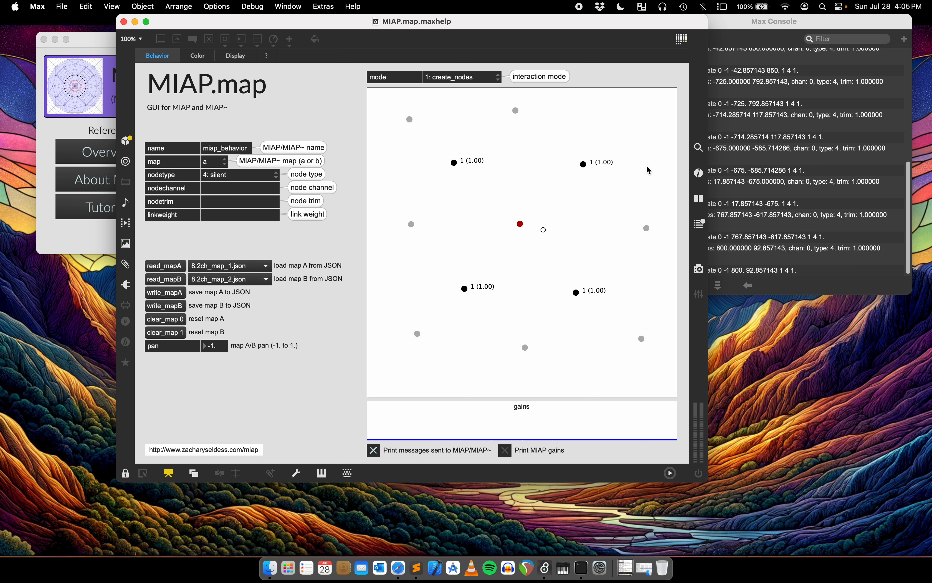
left_click(638, 112)
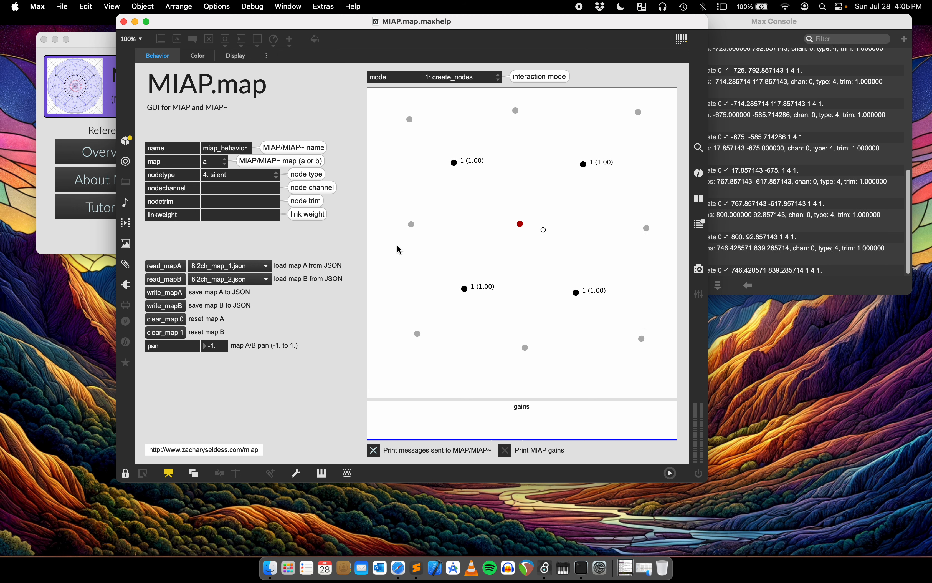
- Place one derived node in the lower-left corner of the map, outside the silent nodes
left_click(209, 178)
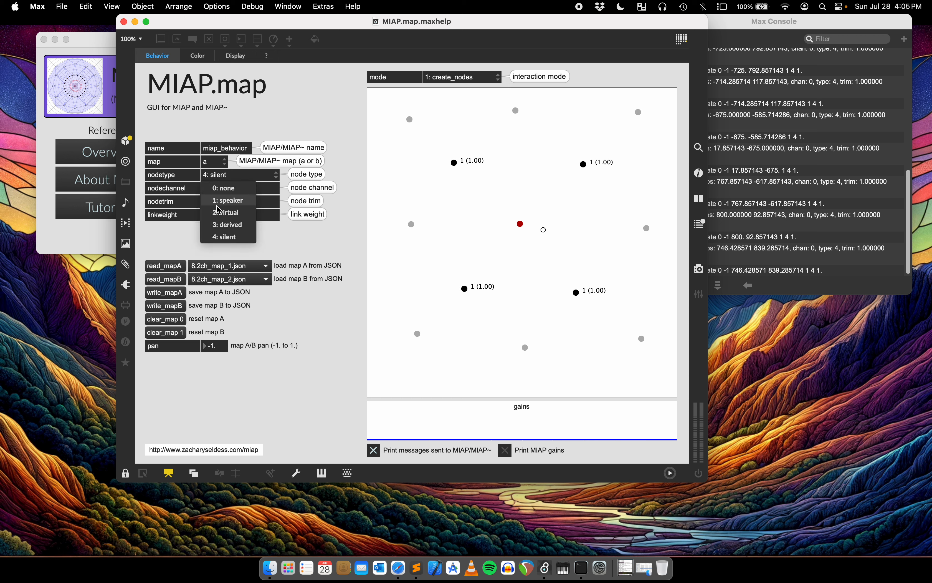
left_click(217, 229)
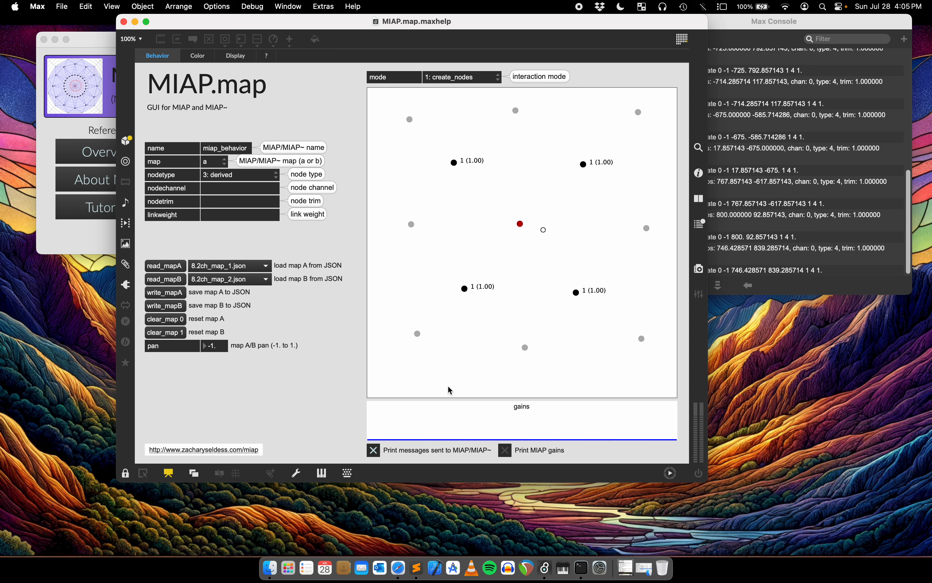
left_click(408, 381)
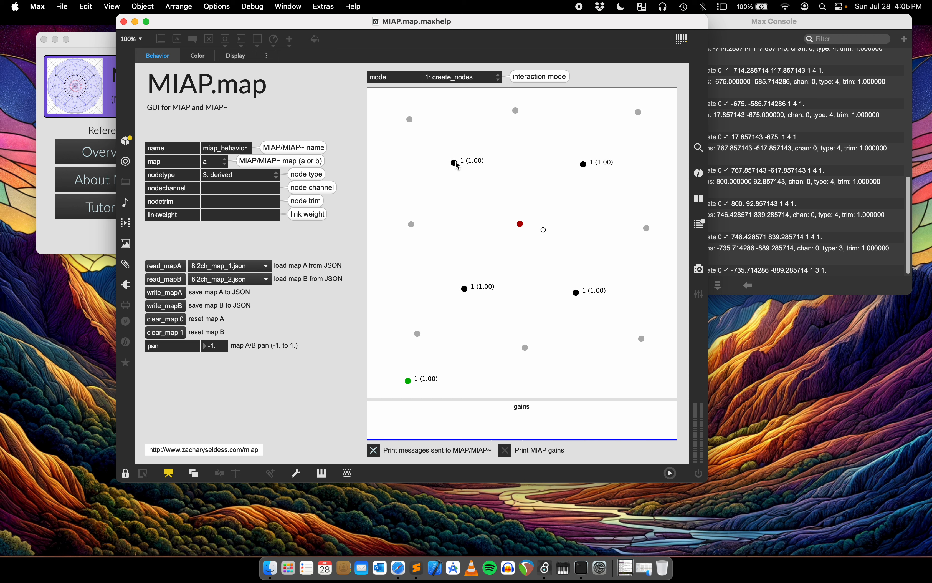
- Delete the upper-left speaker node and the upper-left silent node
double_click(454, 162)
double_click(410, 120)
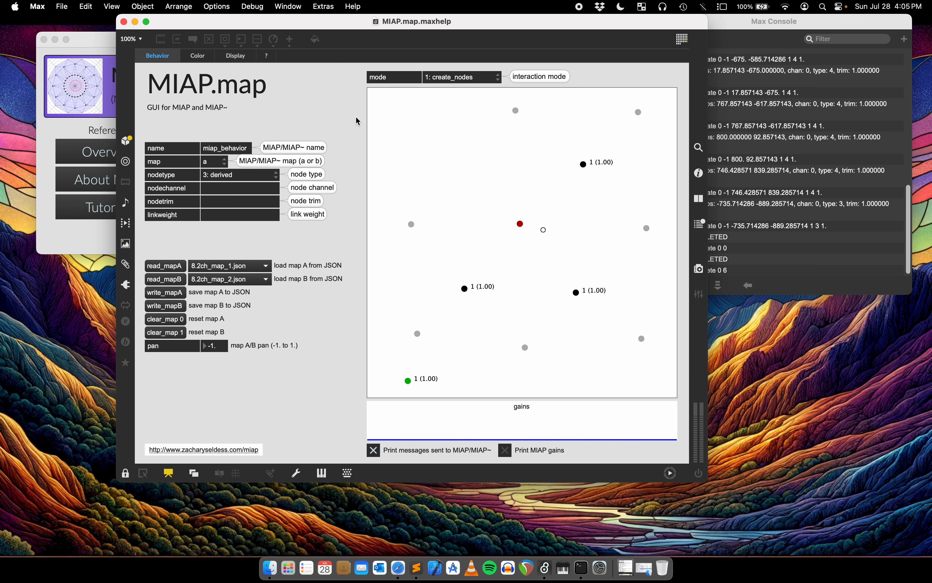
- Re-create the upper-left speaker node, and delete the extra speaker node placed just above it
left_click(229, 175)
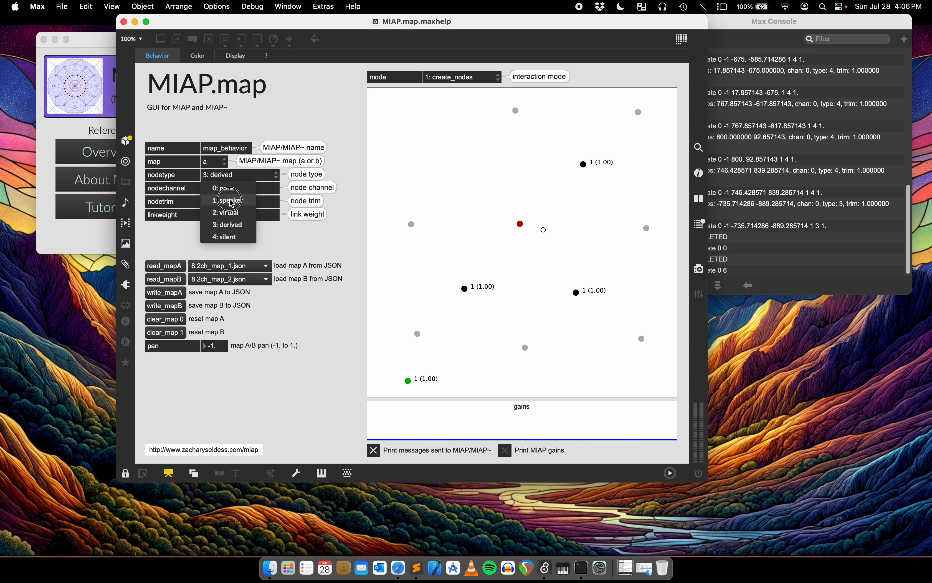
left_click(227, 189)
left_click(450, 163)
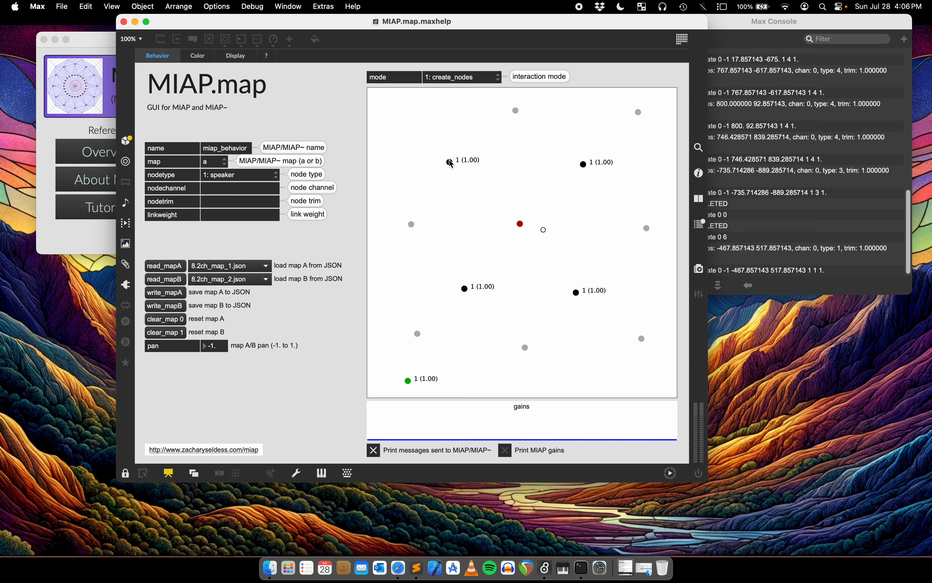
left_click(441, 135)
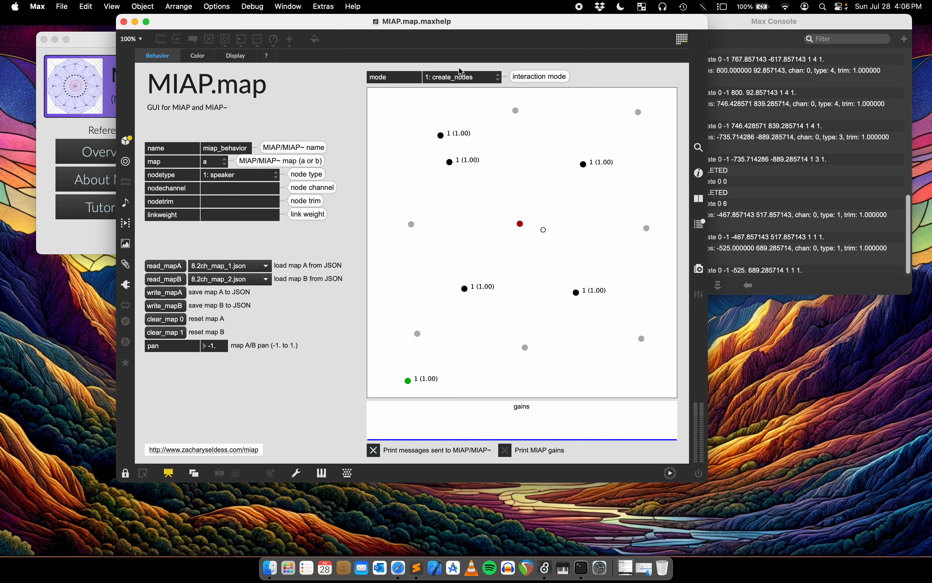
left_click(442, 136, "alt")
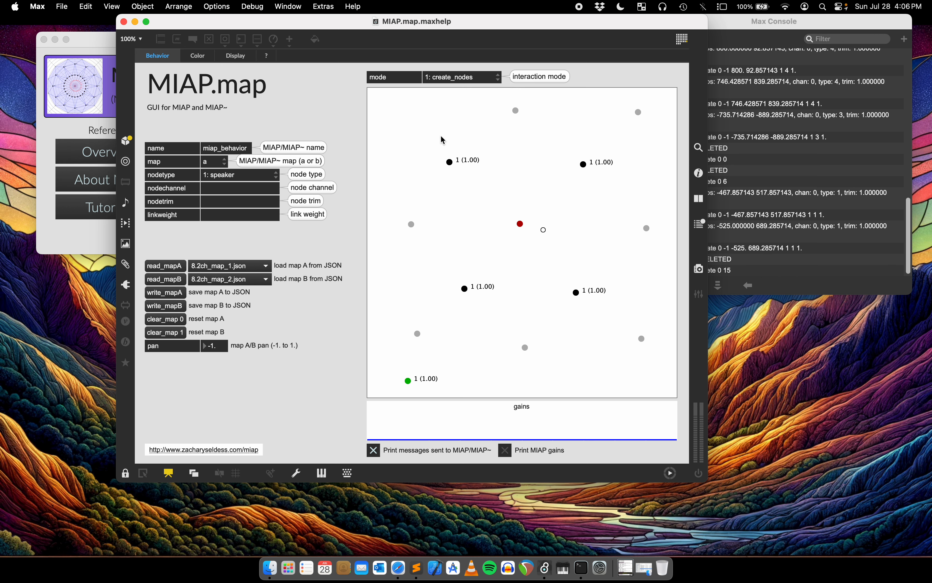
- Re-create the silent node in the upper-left corner of the outer ring
left_click(227, 175)
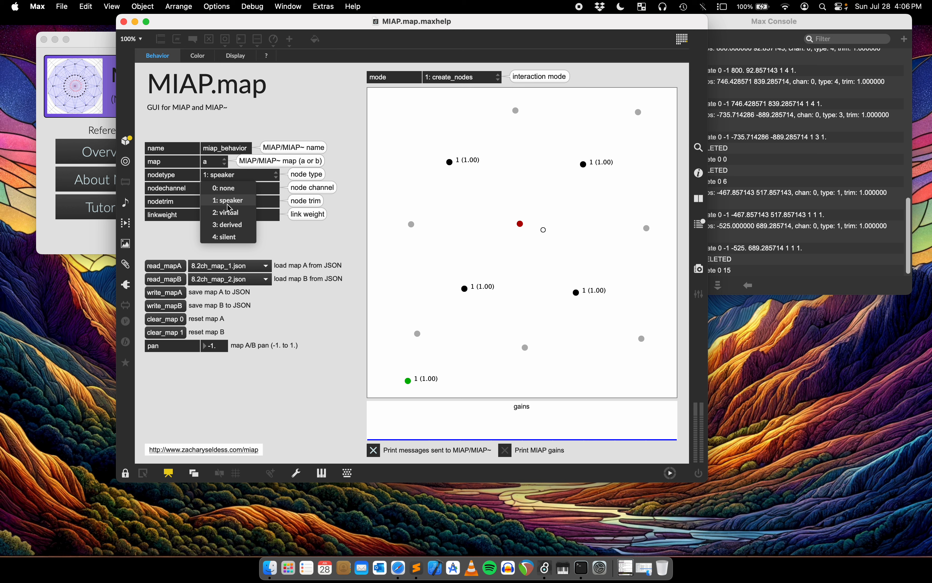
left_click(226, 237)
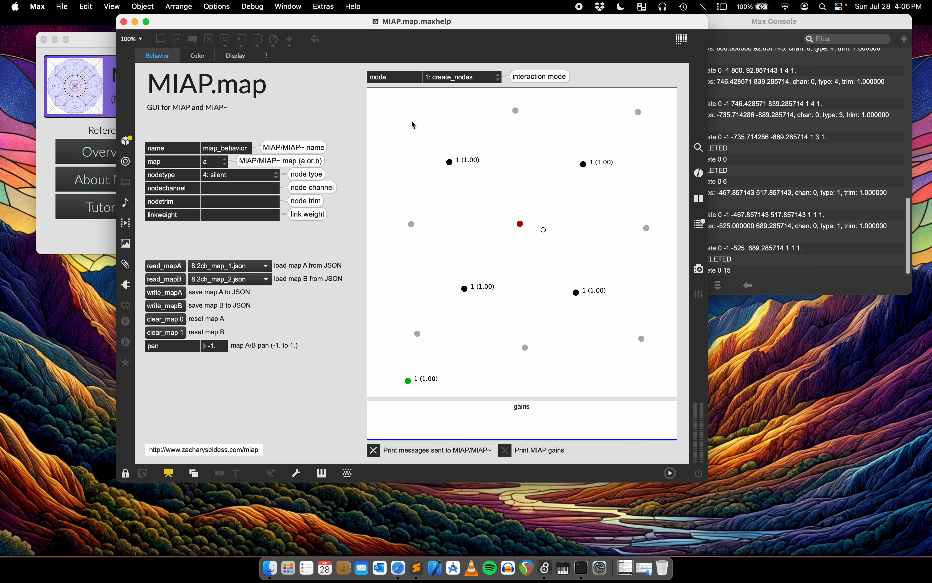
left_click(408, 118)
- In create_trisets mode, create three trisets joining the central virtual node with the upper, right and lower pairs of speaker nodes
left_click(458, 78)
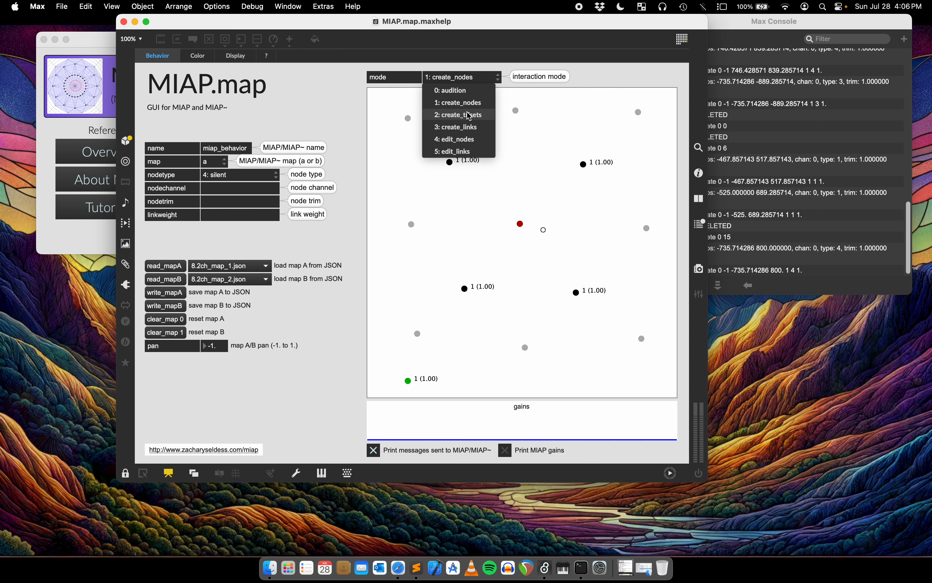
left_click(456, 120)
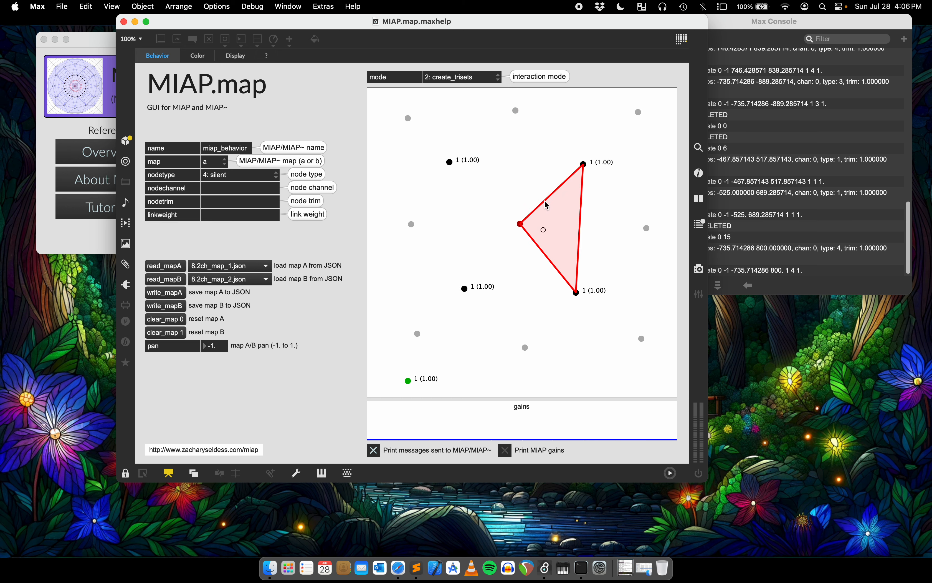
left_click(520, 197)
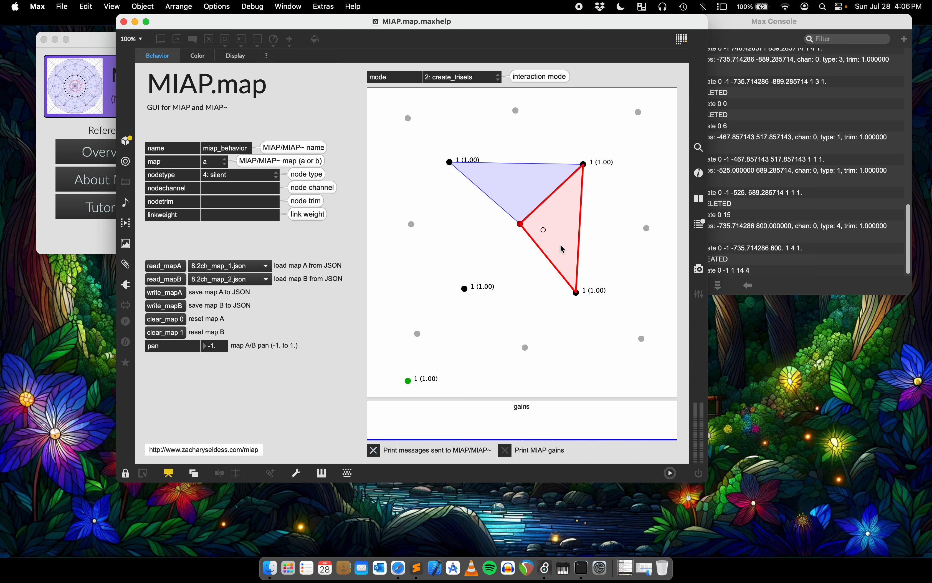
left_click(559, 245)
left_click(524, 264)
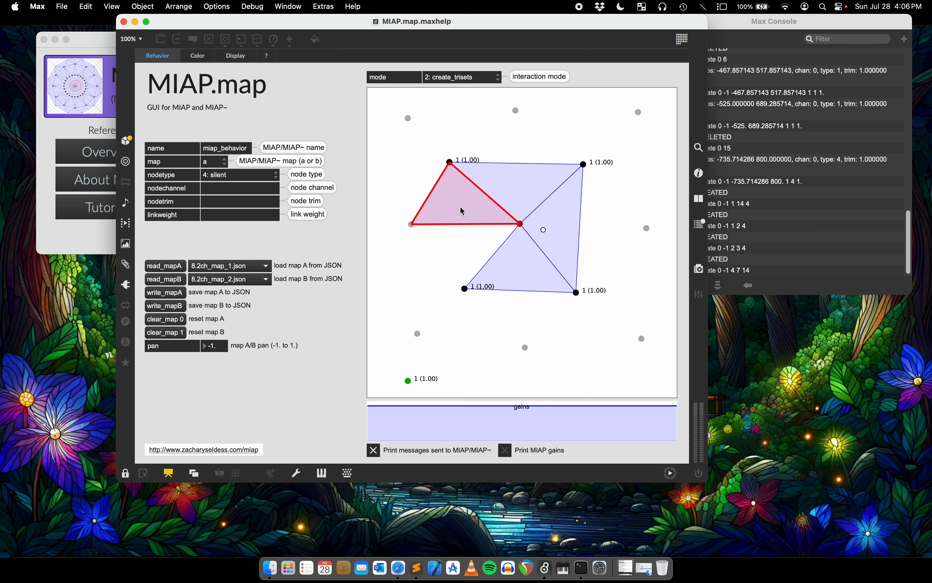
- Delete the misplaced triset that uses the left silent node, and create one joining the central virtual node with the two left speaker nodes
left_click(459, 204)
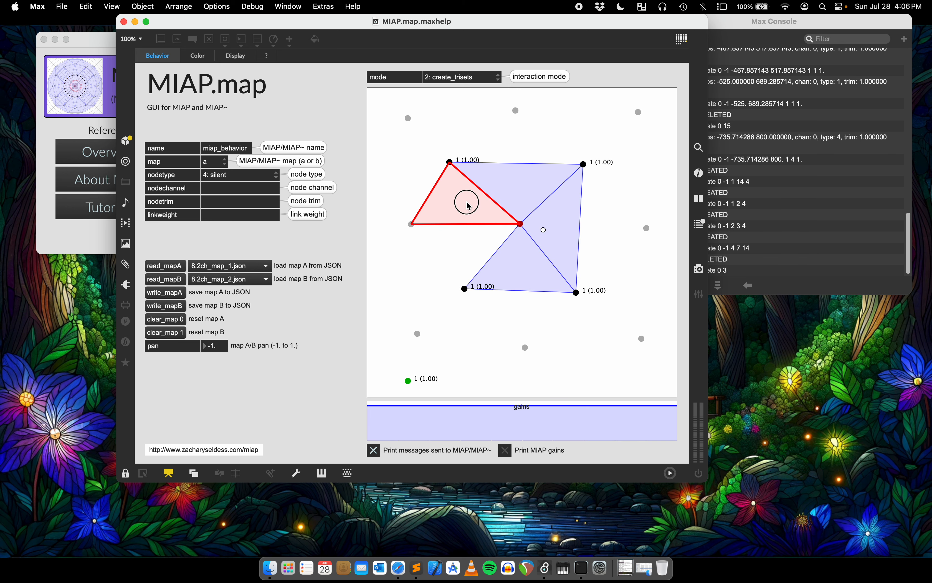
left_click(467, 205)
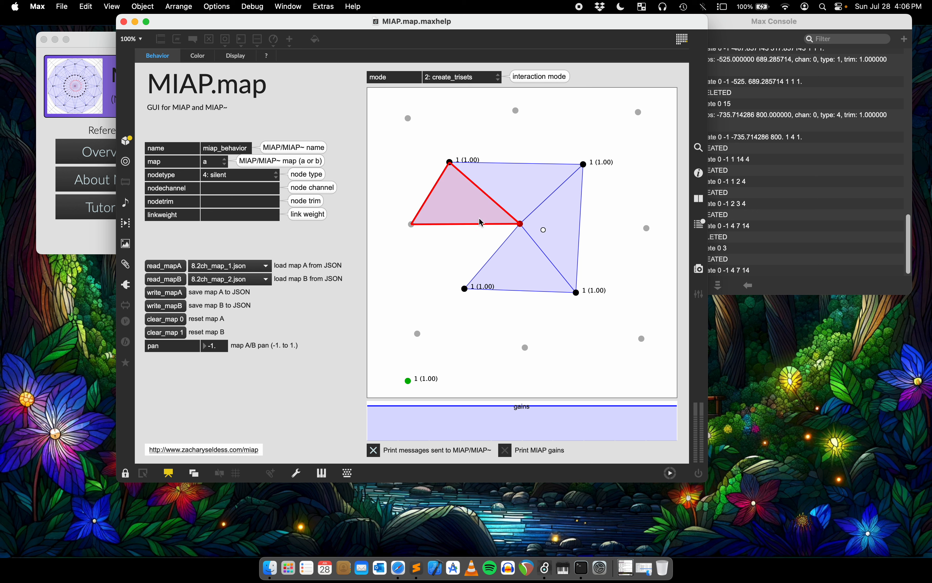
left_click(463, 204)
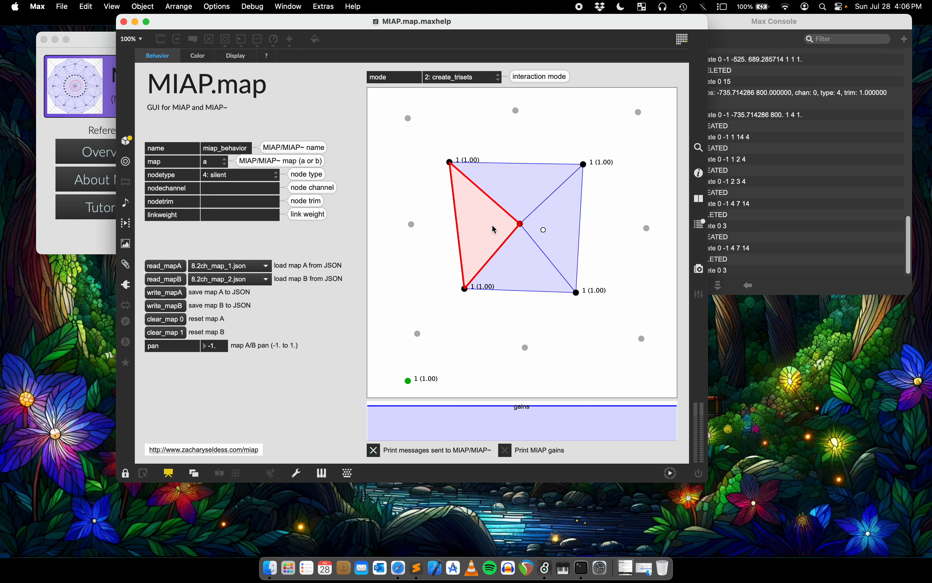
left_click(485, 230)
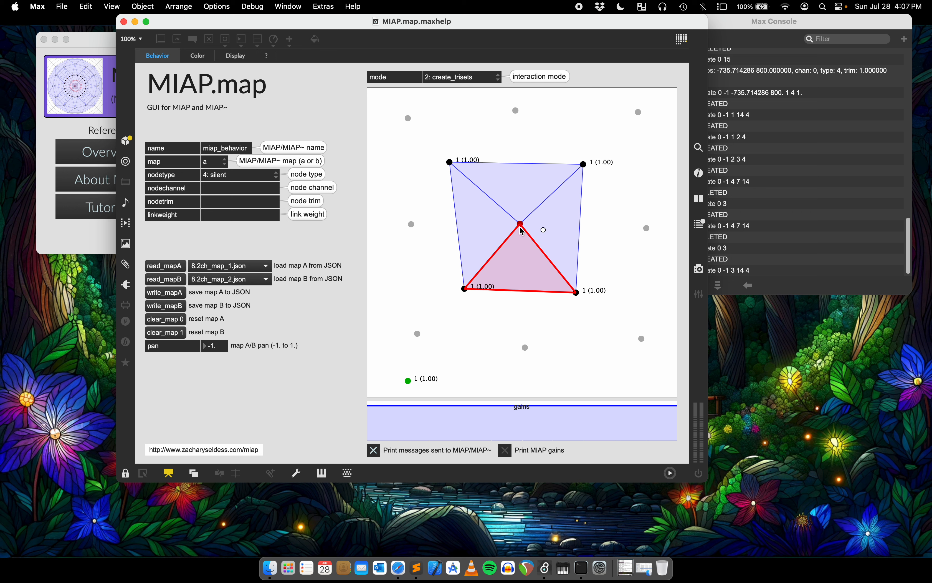
- Create the outer trisets between the speaker and silent nodes along the top-middle, upper-left and left side of the map
left_click(516, 146)
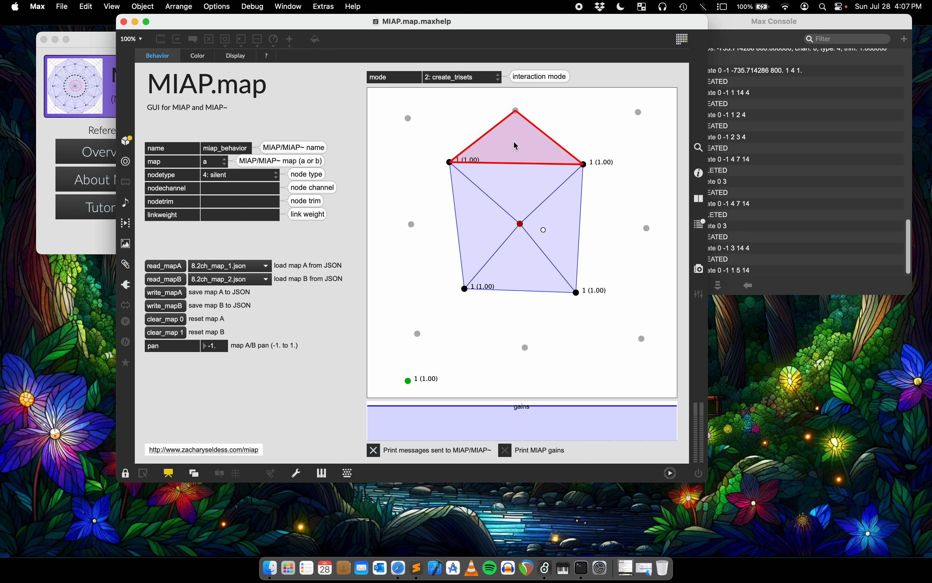
left_click(452, 133)
left_click(424, 166)
left_click(439, 231)
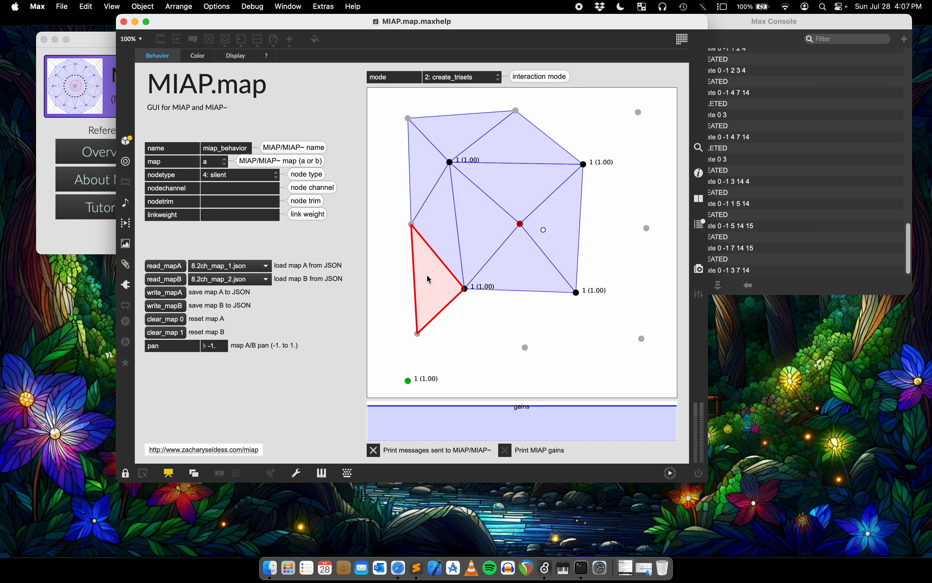
left_click(439, 301)
left_click(439, 301)
- Create the remaining outer trisets along the bottom, right side and upper-right corner to close the ring of silent nodes
left_click(474, 322)
left_click(539, 312)
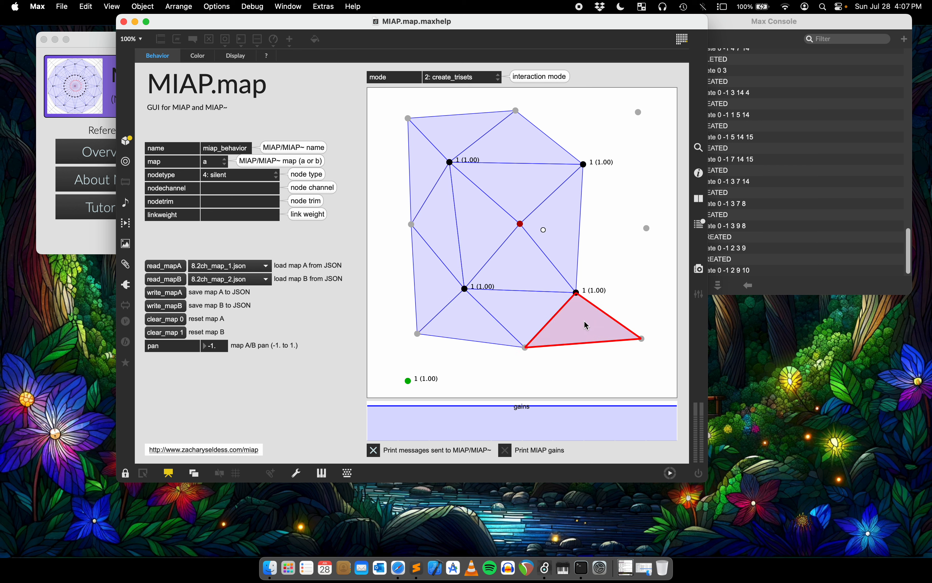
left_click(588, 327)
left_click(621, 286)
left_click(609, 242)
left_click(623, 173)
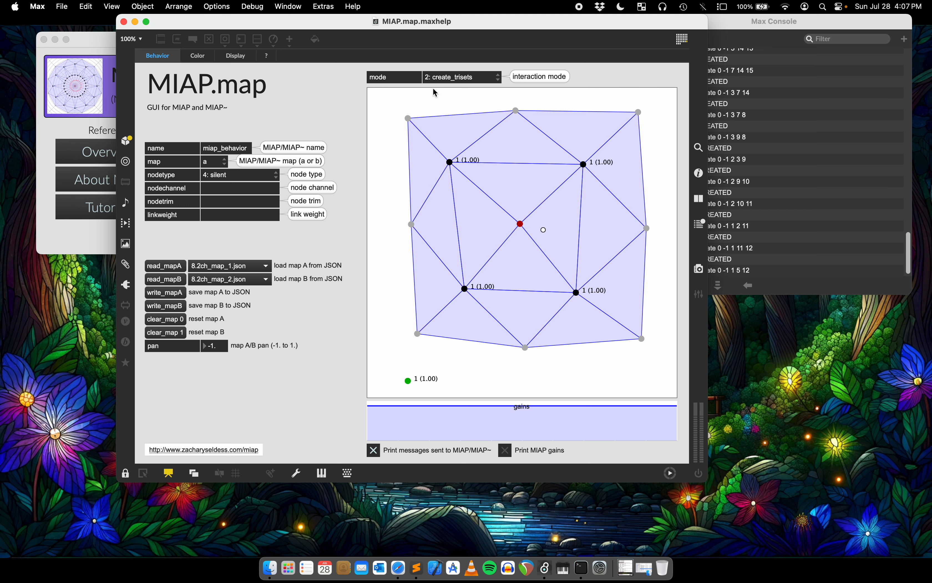
- Switch the interaction mode to edit_nodes and move the upper-left speaker node slightly inward
left_click(456, 79)
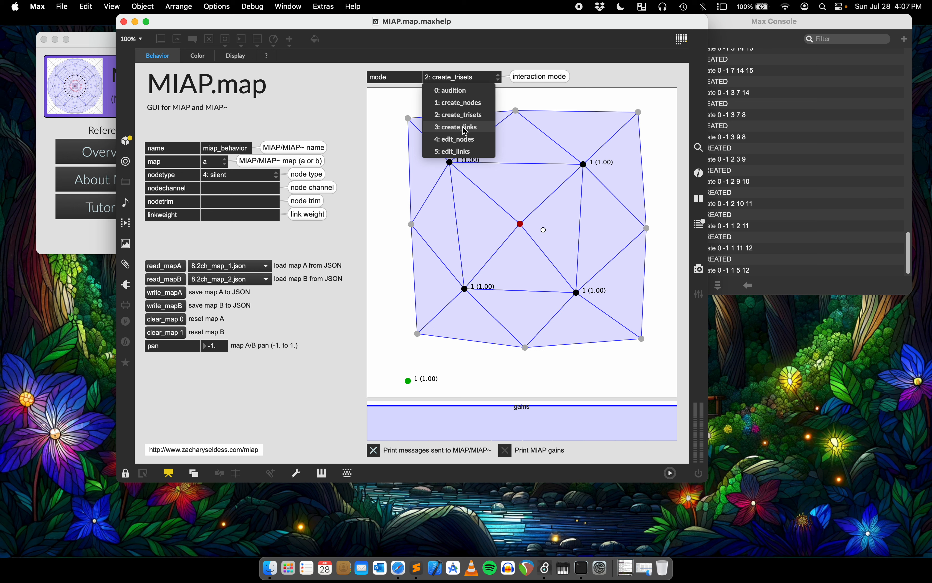
left_click(456, 140)
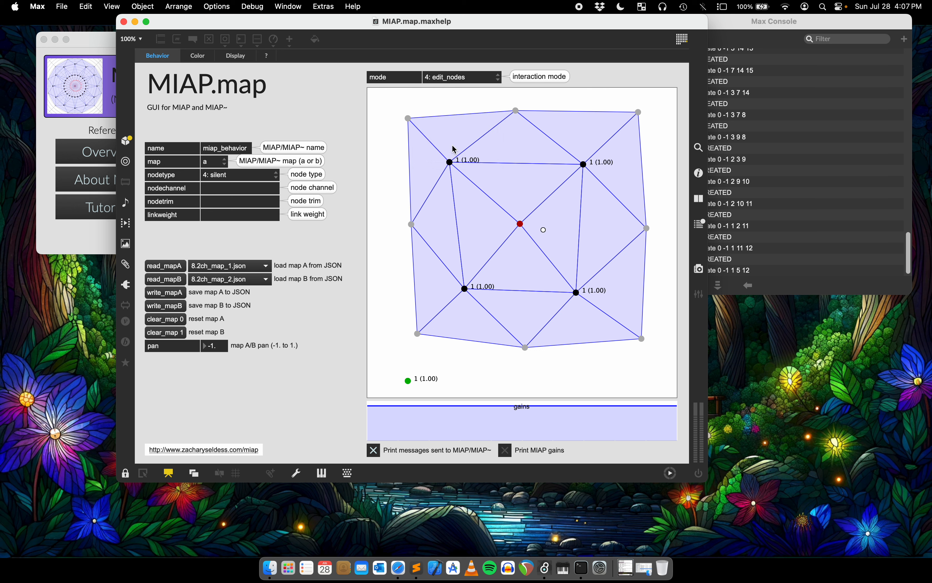
mouse_move(451, 162)
left_mouse_down()
mouse_move(475, 178)
mouse_move(463, 167)
left_mouse_up()
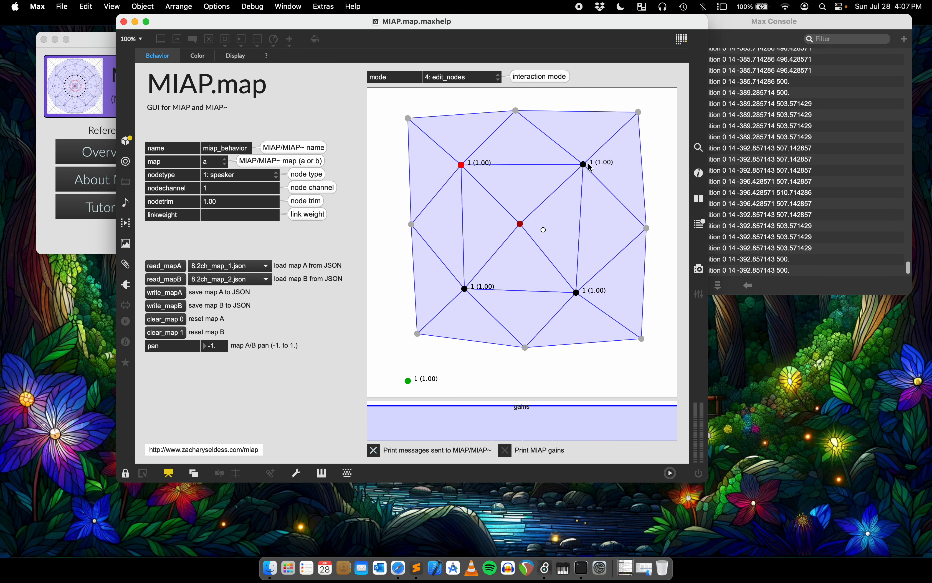
- Select the upper-left speaker node together with its neighbouring silent nodes on the left, and shift the group slightly
left_click(403, 110)
left_click_drag(404, 112, 503, 244)
left_click_drag(413, 122, 387, 96)
- Move the upper-right speaker node slightly inward and readjust the upper-left speaker node
left_click_drag(584, 164, 575, 165)
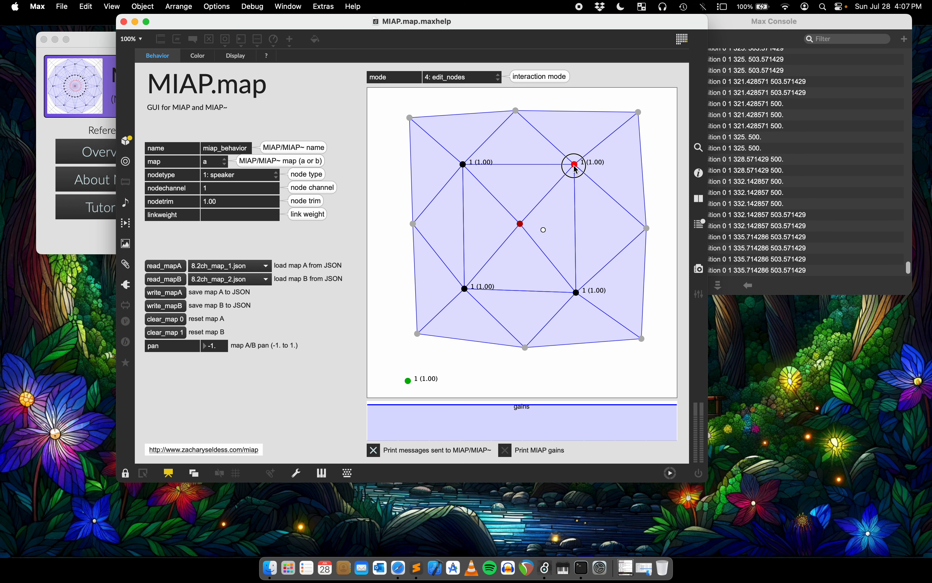
left_click_drag(465, 164, 461, 163)
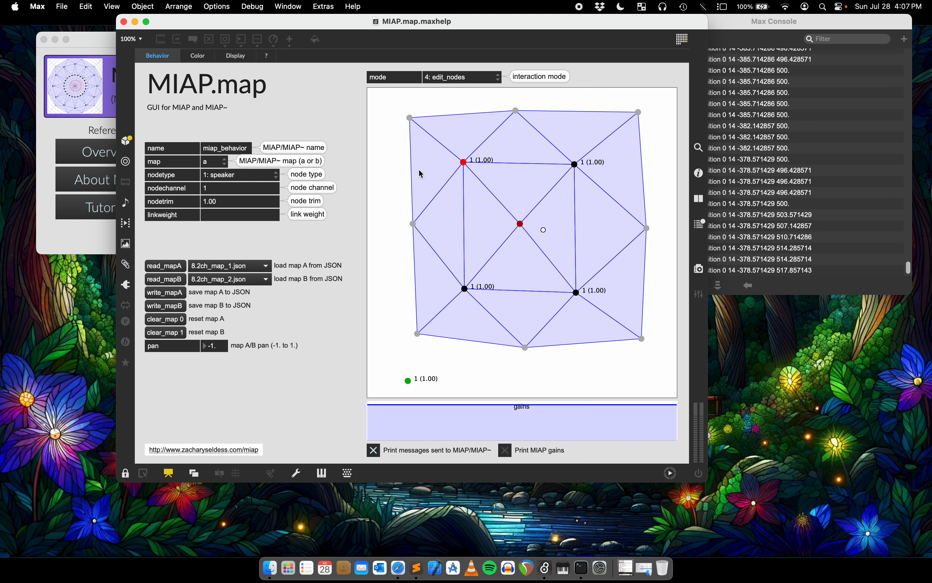
- Select the upper-left silent, upper-left speaker and derived nodes in turn, and select the upper-left nodes as a group, to compare their properties
left_click(411, 118)
left_click(464, 162)
left_click(410, 118)
left_click(408, 378)
left_click(410, 379)
left_click(462, 164)
left_click_drag(390, 107, 481, 185)
left_click(464, 162)
left_click_drag(393, 103, 493, 189)
left_click(398, 157)
left_click(464, 163)
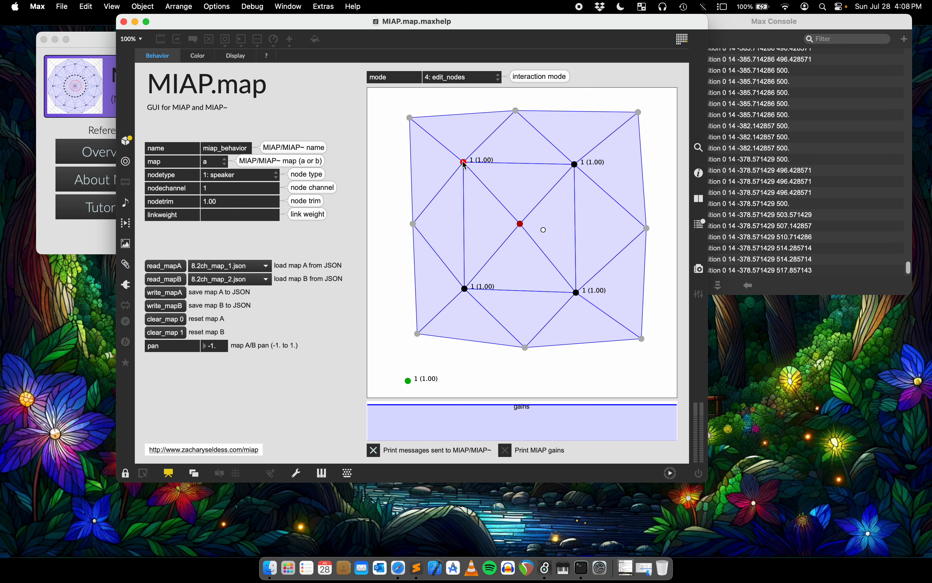
- Select both upper speaker nodes together and set their node channel to 3
left_click(576, 166)
left_click(464, 162)
left_click(575, 165, "shift")
left_click(216, 188)
key("Return")
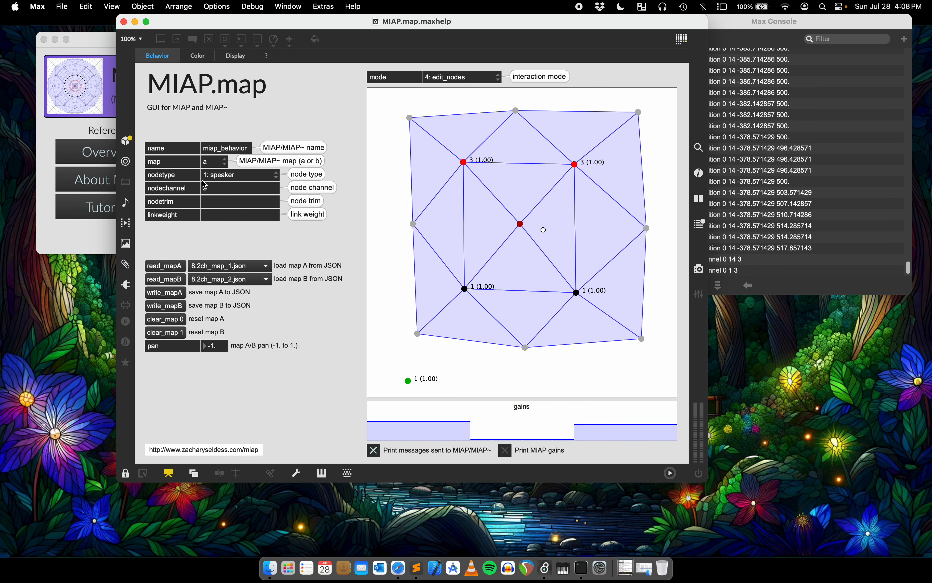
- Set the node trim of both selected upper speaker nodes to 0.5
left_click(211, 202)
type("0.5")
key("Return")
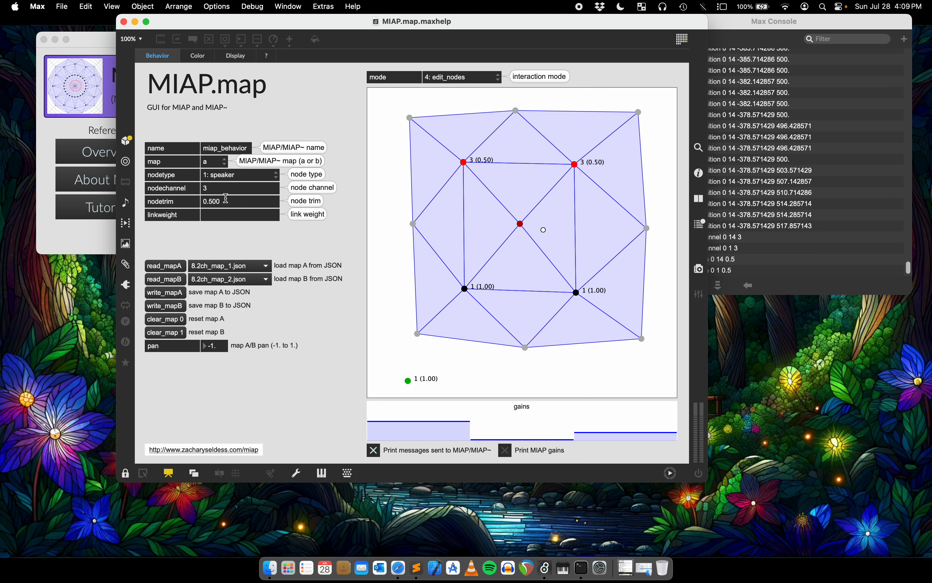
- Restore both upper speaker nodes to a node trim of 1 and node channel 1
left_click(212, 201)
type("1")
key("Return")
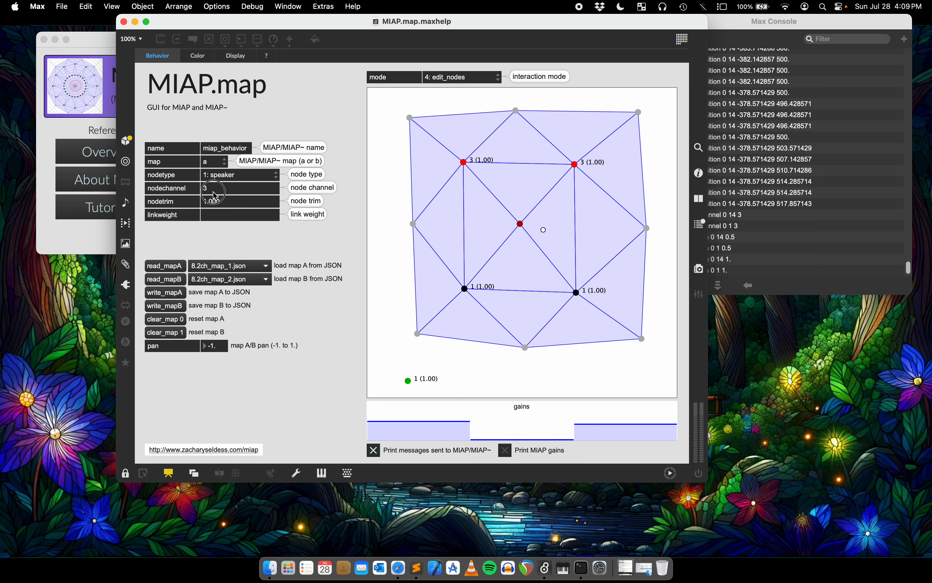
left_click(215, 189)
type("1")
key("Return")
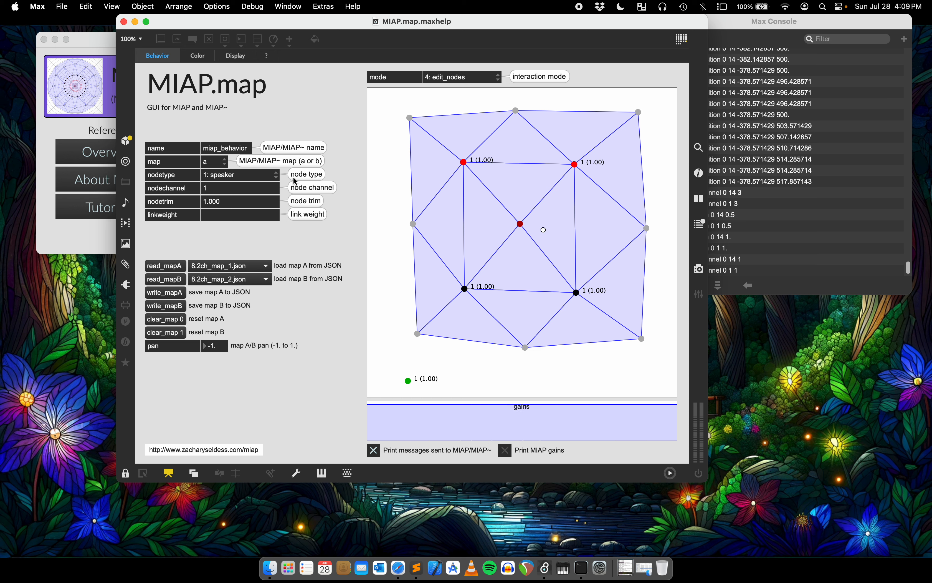
- Set the upper-right speaker node's channel to 2
left_click(574, 164)
left_click(213, 187)
type("2")
key("Return")
- Set the lower-right speaker node's channel to 3 and the lower-left speaker node's channel to 4
left_click(576, 292)
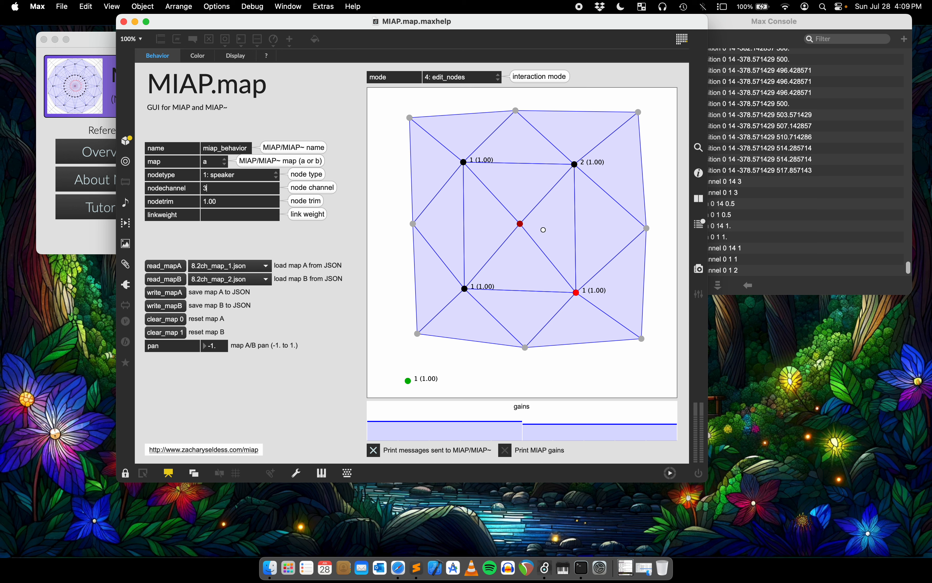
type("3")
key("Return")
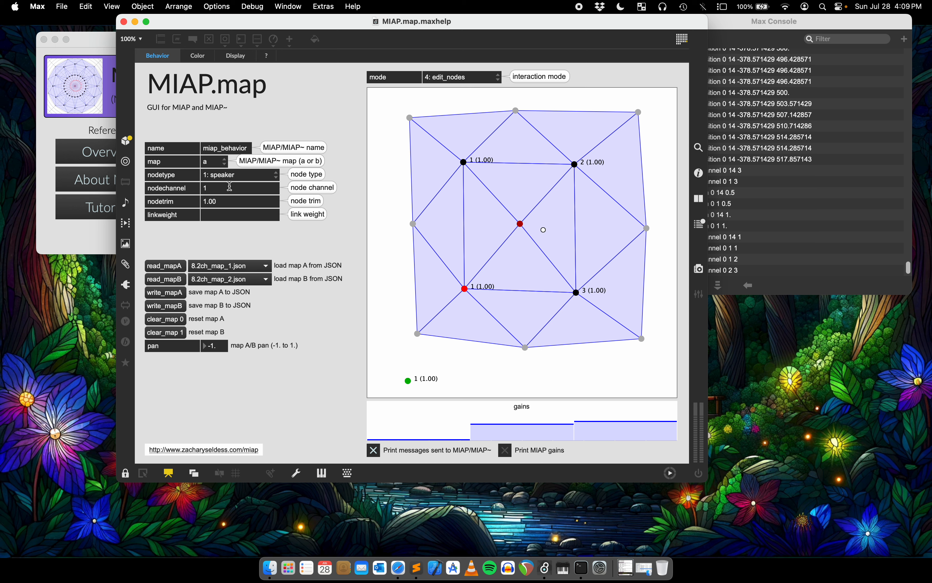
type("4")
key("Return")
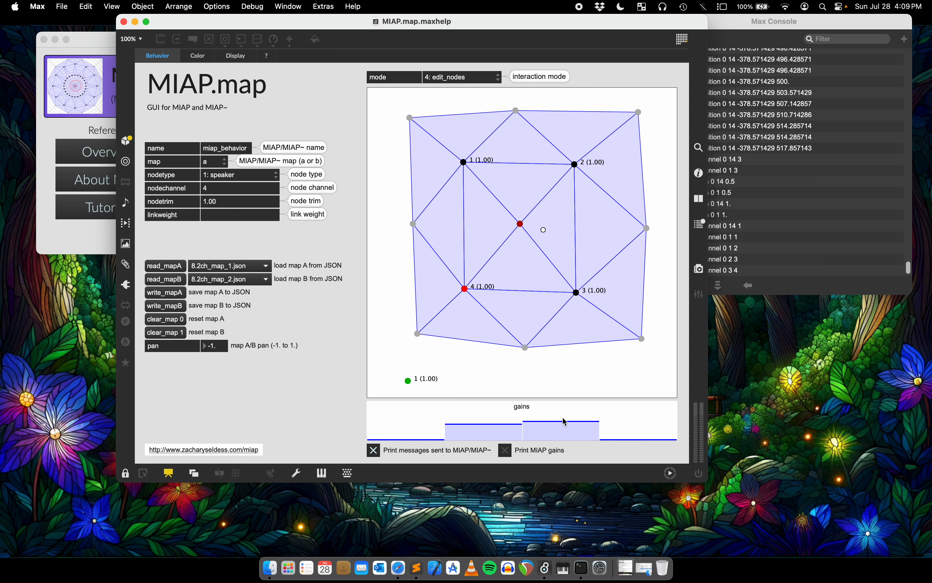
- Move the help patch window clear of the Max Console, and audition positions around the central virtual node with MIAP gains printing
left_click(776, 228)
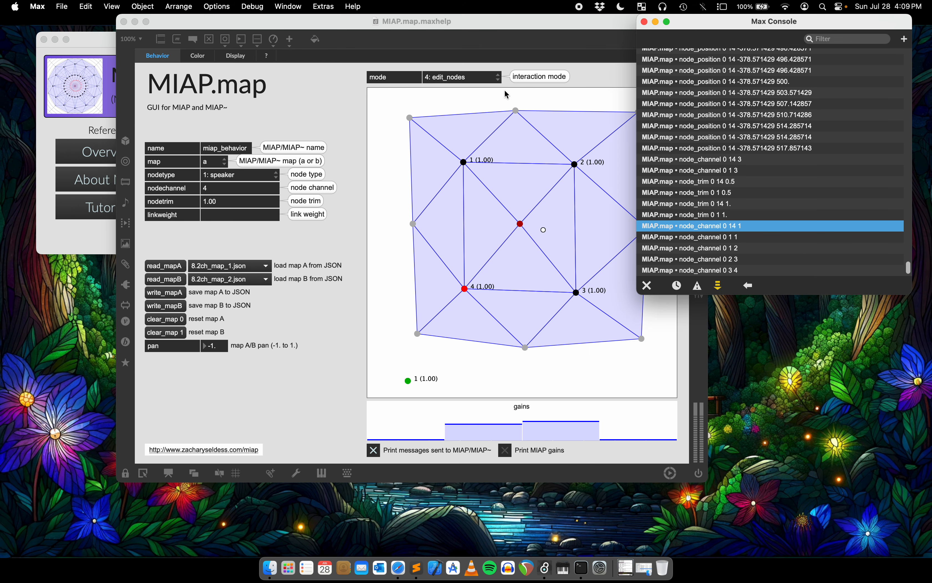
left_click_drag(483, 17, 411, 17)
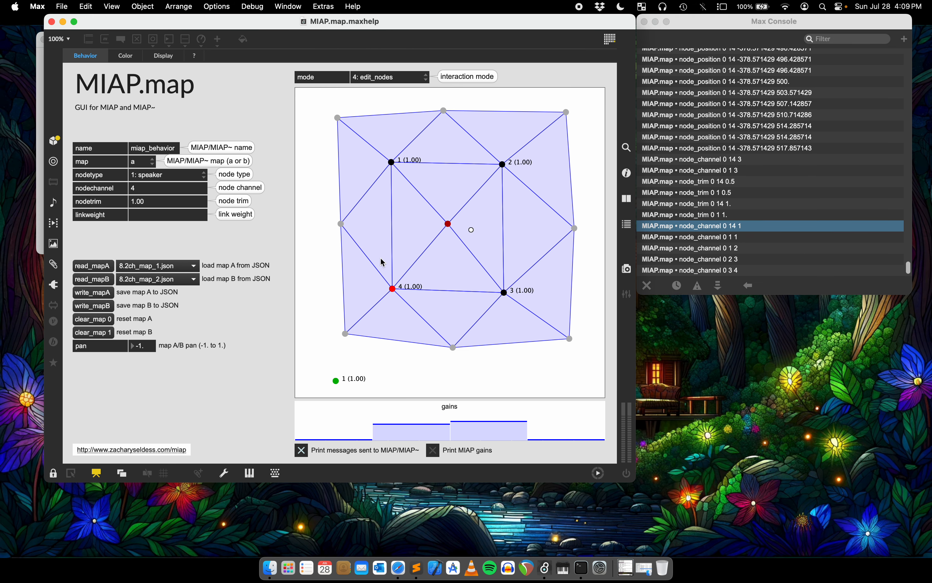
left_click(392, 79)
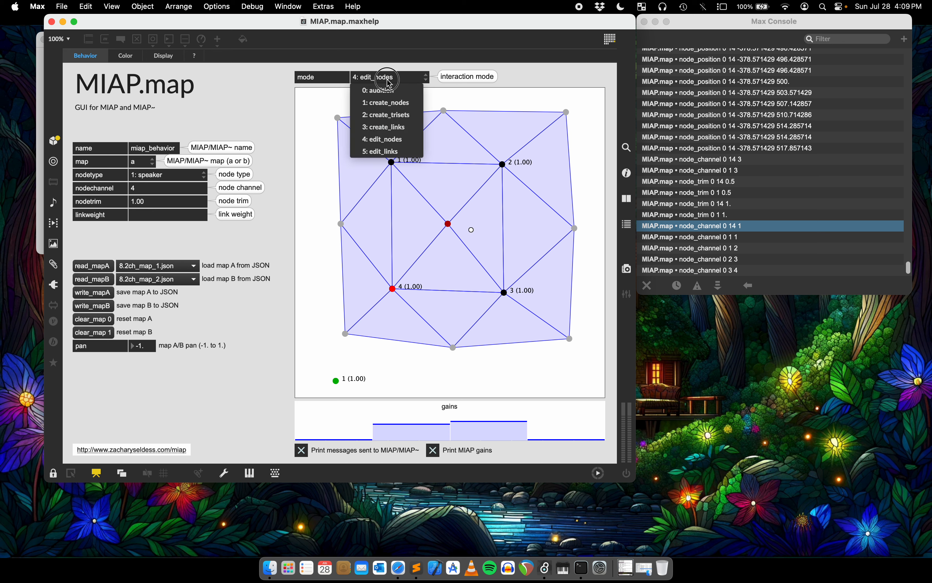
left_click(390, 96)
mouse_move(441, 232)
left_mouse_down()
mouse_move(427, 209)
mouse_move(450, 216)
left_mouse_up()
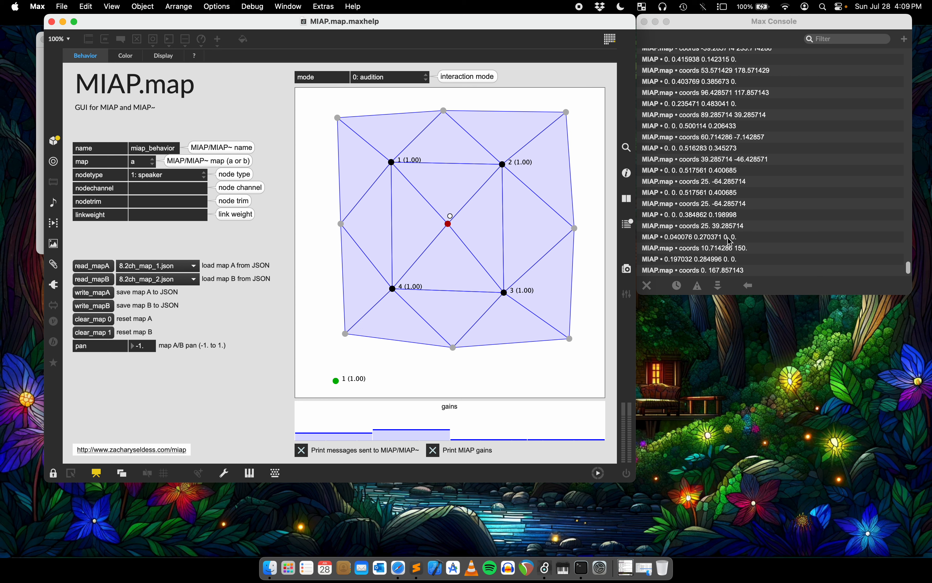
- Return to edit_nodes mode and set the derived node's channel to 5
left_click(393, 77)
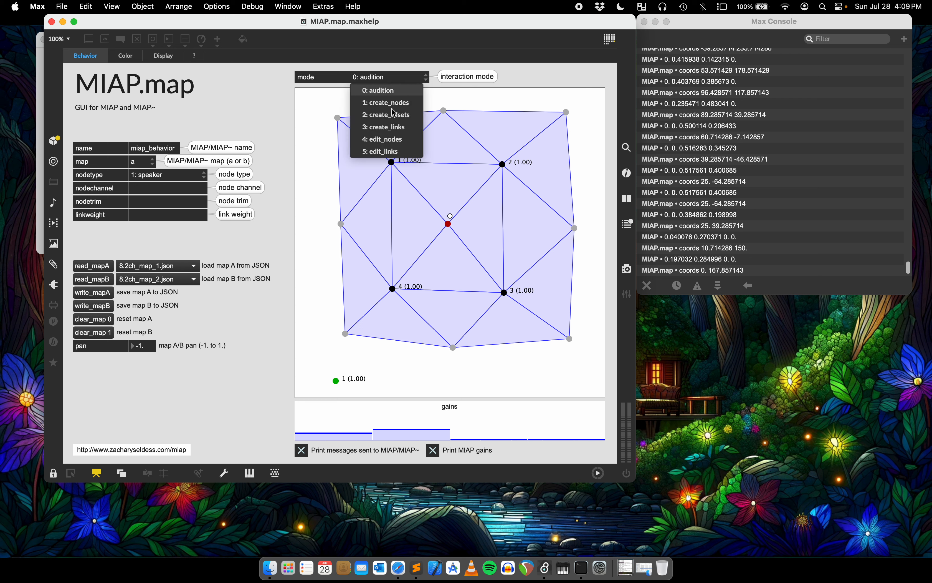
left_click(390, 139)
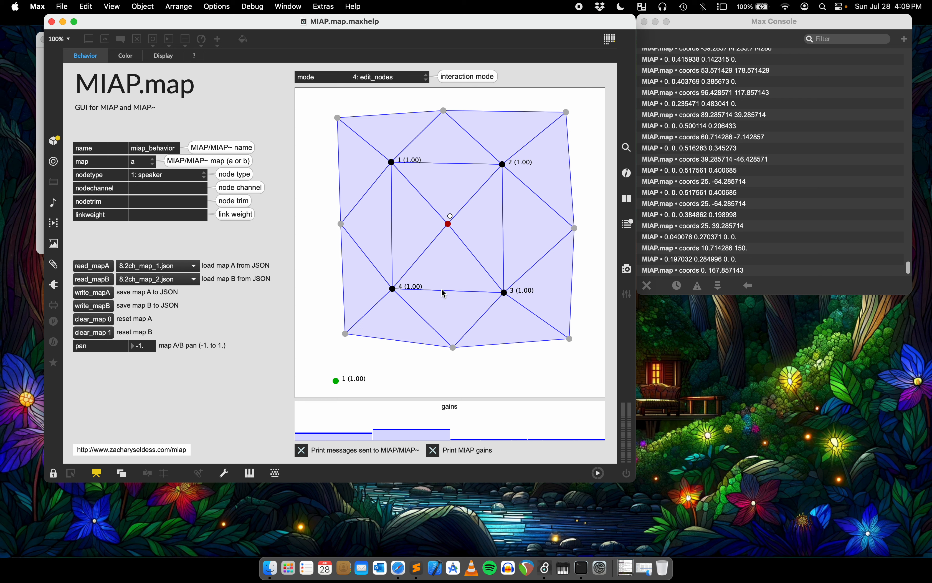
left_click(336, 381)
left_click(131, 189)
type("5")
key("Return")
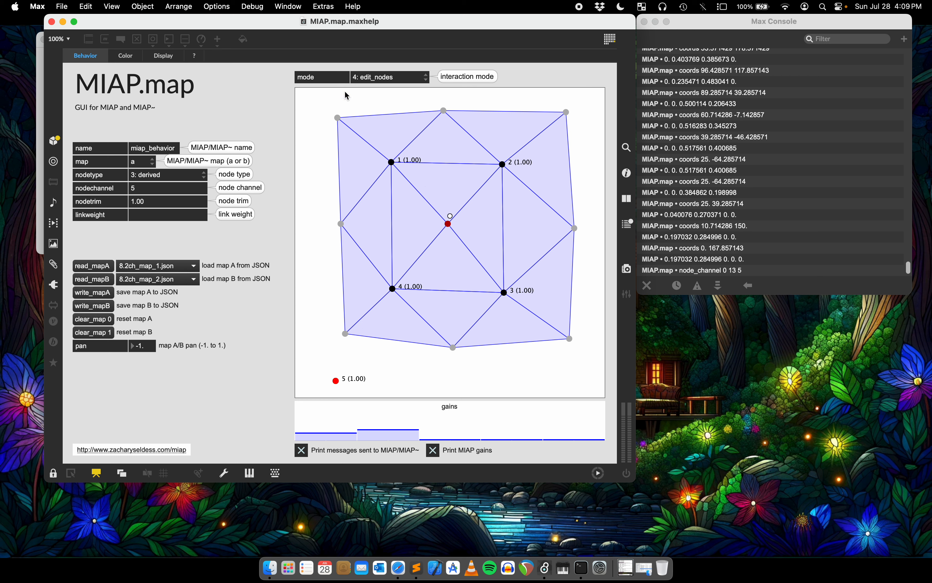
left_click(393, 80)
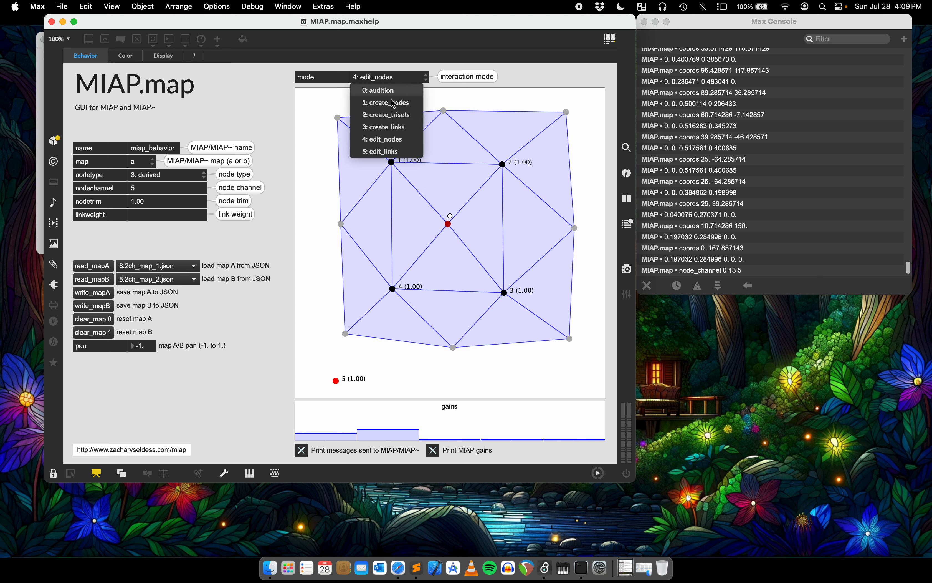
left_click(390, 133)
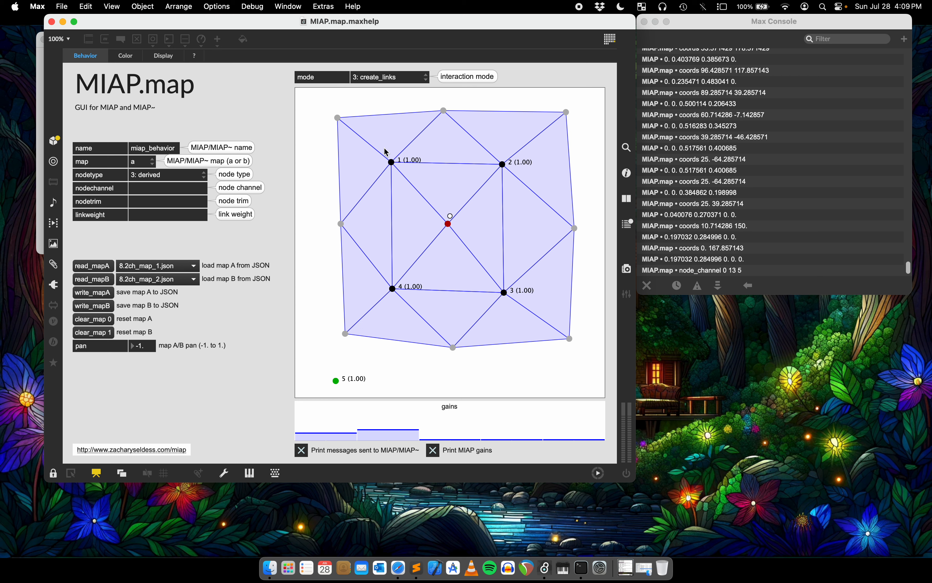
left_click(381, 78)
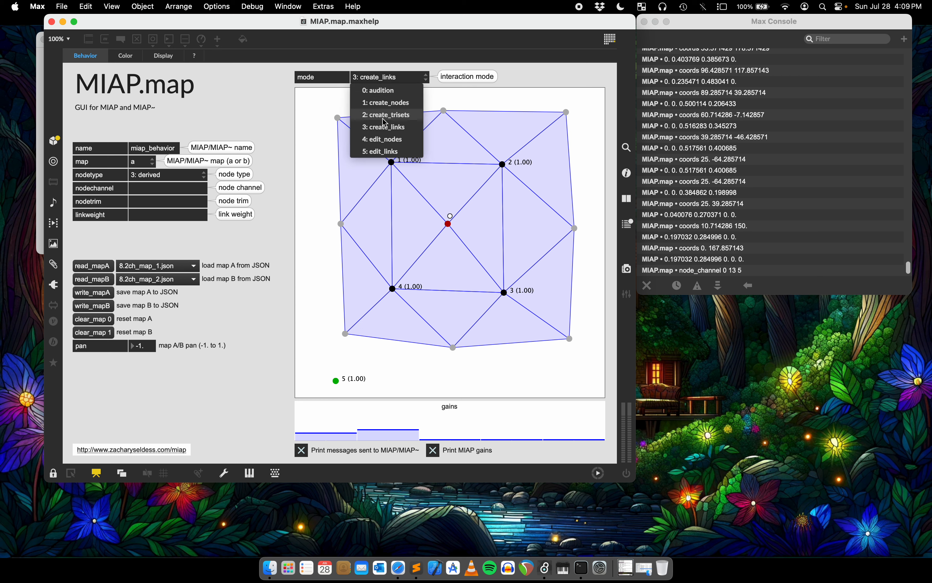
left_click(385, 142)
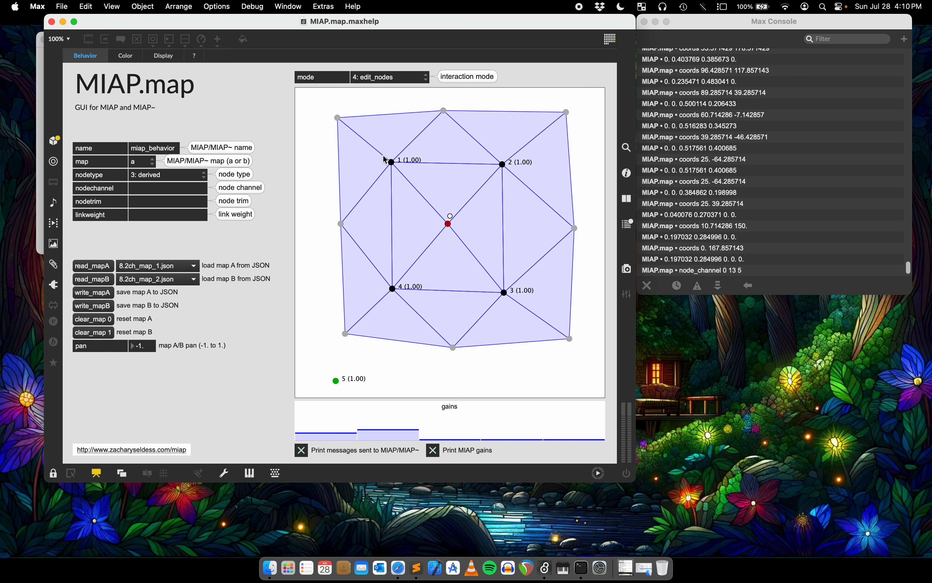
left_click(376, 89)
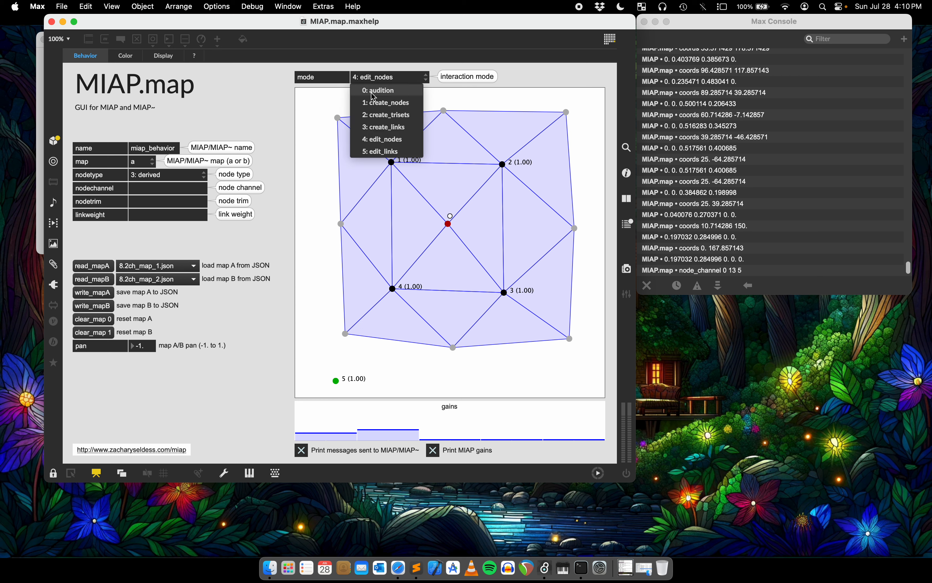
left_click(296, 111)
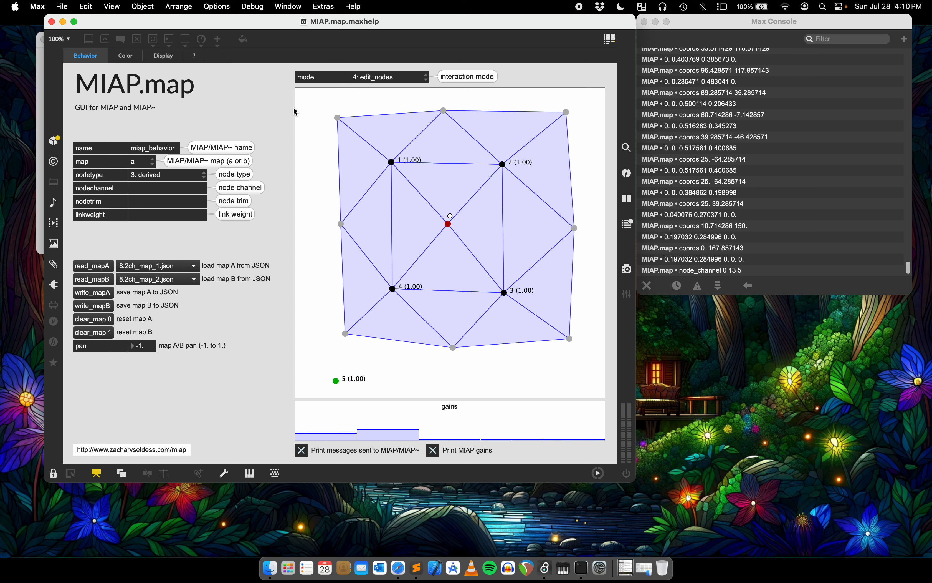
- Delete the silent node at the map's upper-left corner
left_click(392, 163)
left_click(338, 118)
key("BackSpace")
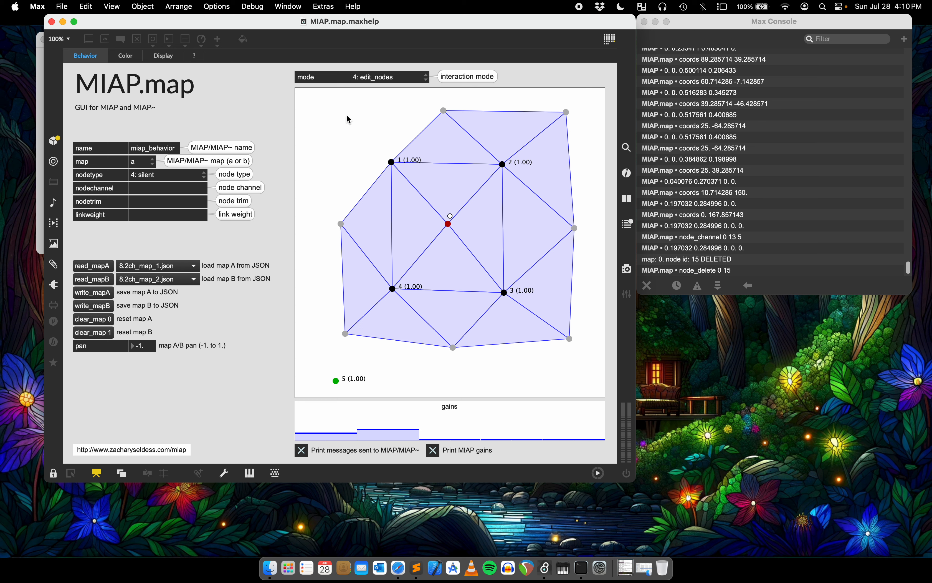
- Switch to create_nodes mode and place a silent node at the map's upper-left corner
left_click(370, 81)
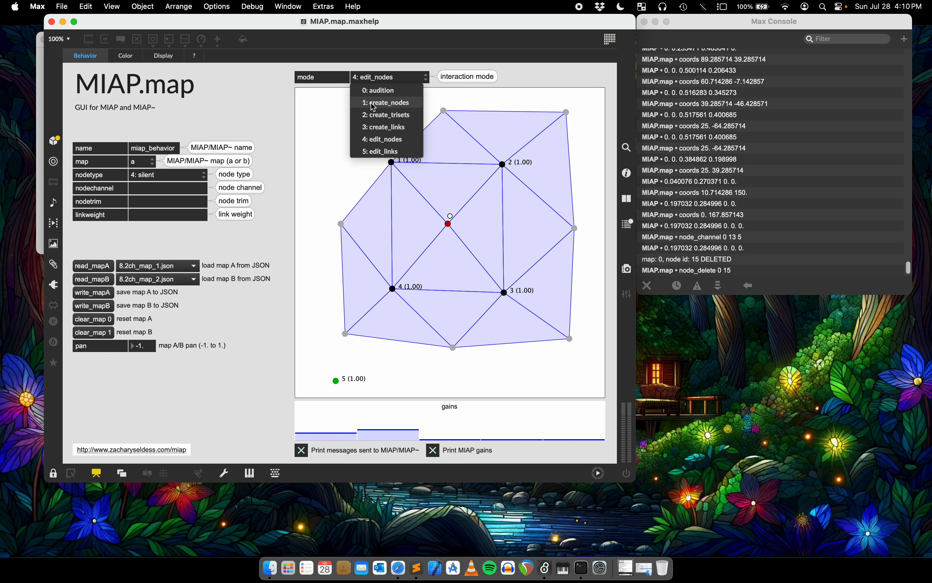
left_click(289, 112)
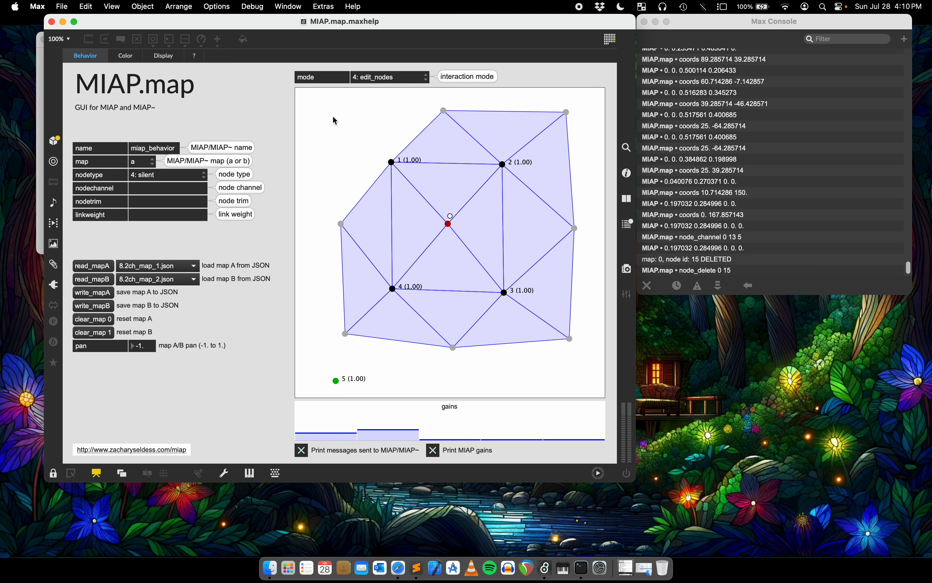
left_click(382, 77)
left_click(384, 105)
left_click(344, 120)
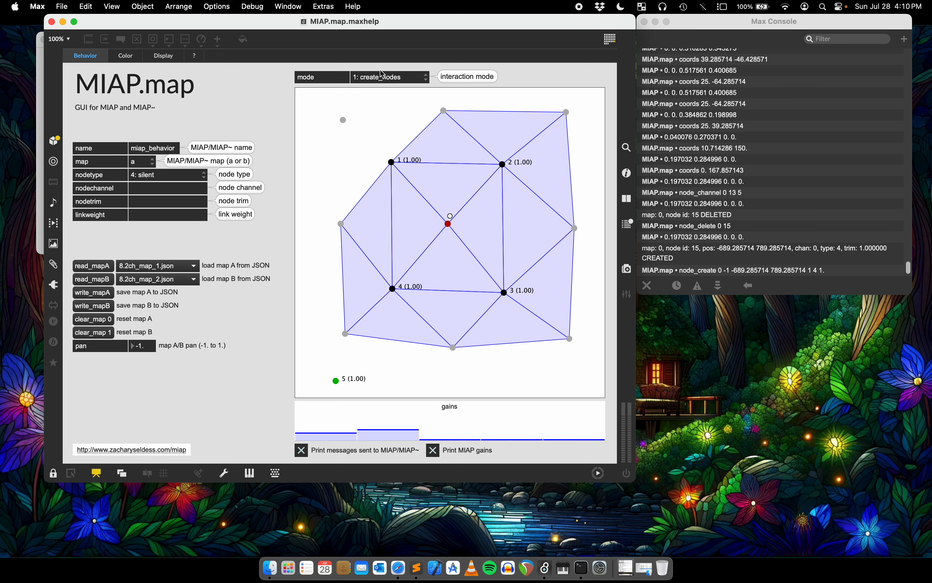
- In create_trisets mode, create two trisets joining the upper-left silent node to speaker node 1 and its neighbouring silent nodes
left_click(378, 79)
left_click(393, 122)
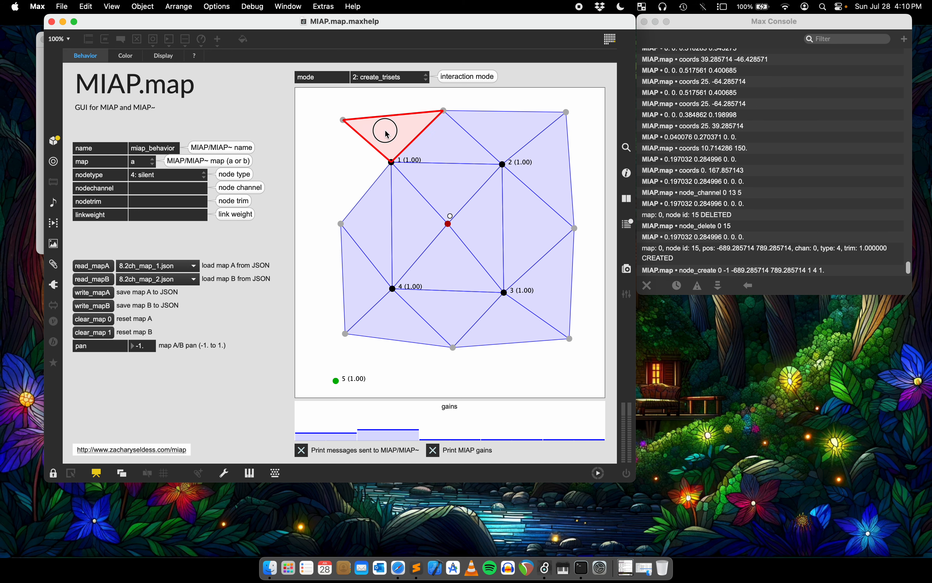
left_click(387, 134)
left_click(358, 169)
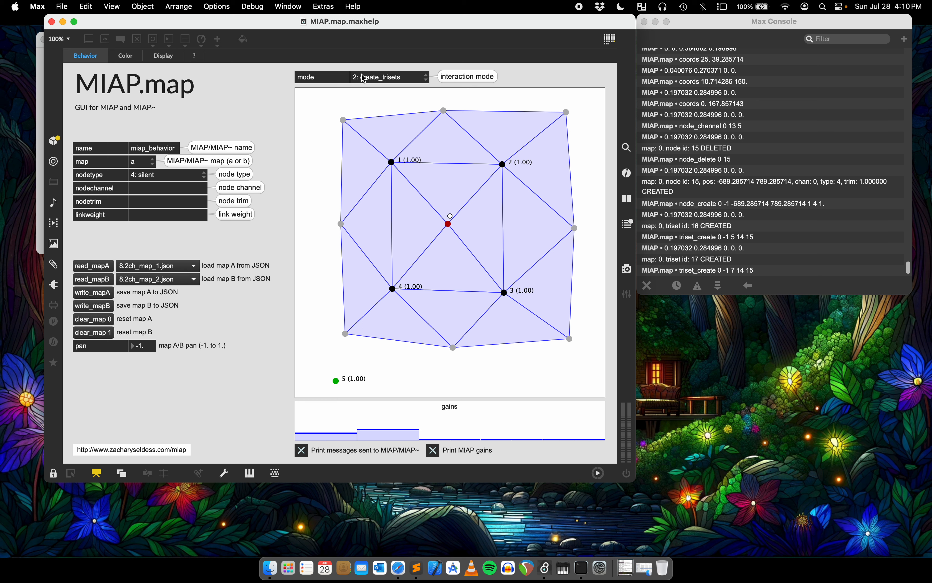
- Switch to create_links mode and link the central virtual node to the upper-left silent node
left_click(364, 77)
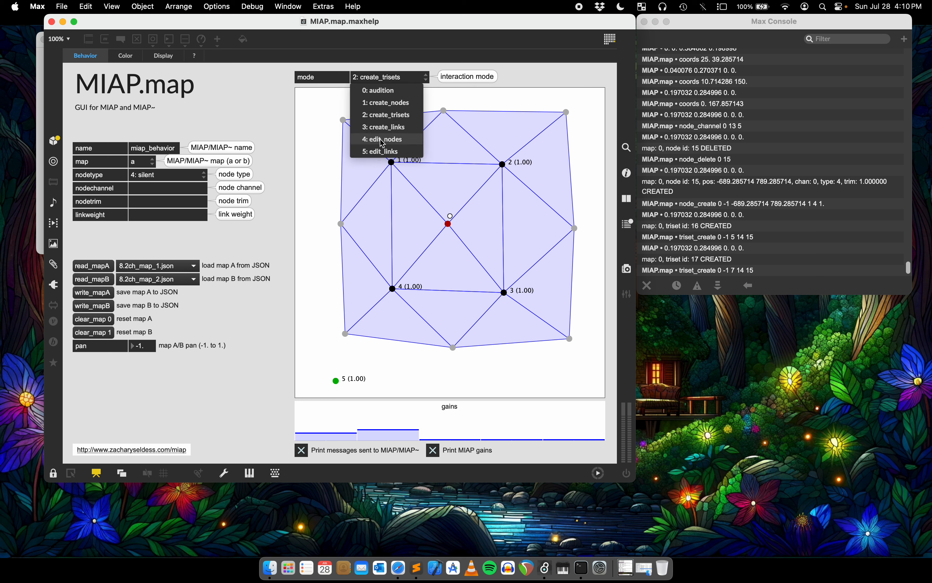
left_click(378, 128)
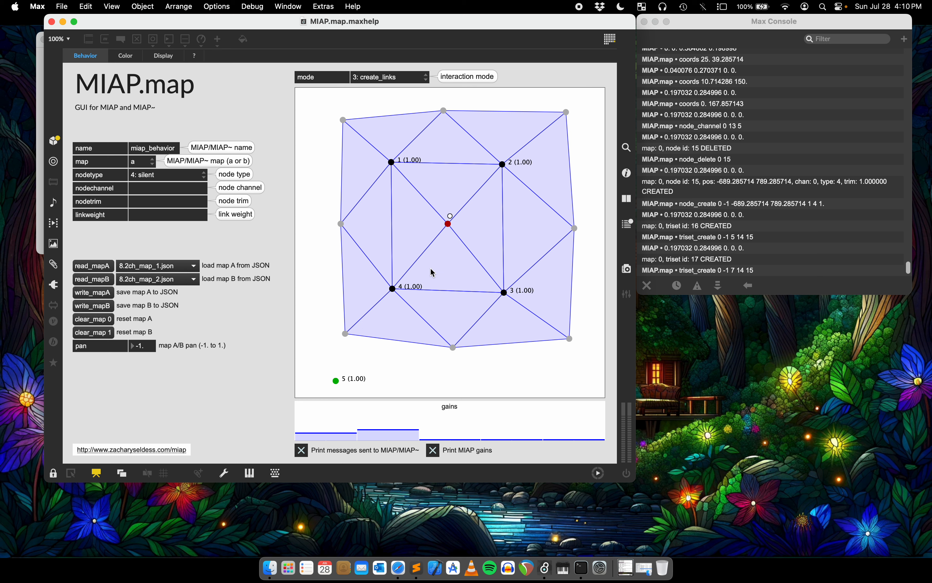
left_click(394, 288)
left_click(341, 223)
left_click(445, 111)
left_click(503, 165)
left_click(567, 112)
left_click(392, 162)
left_click_drag(449, 227, 343, 123)
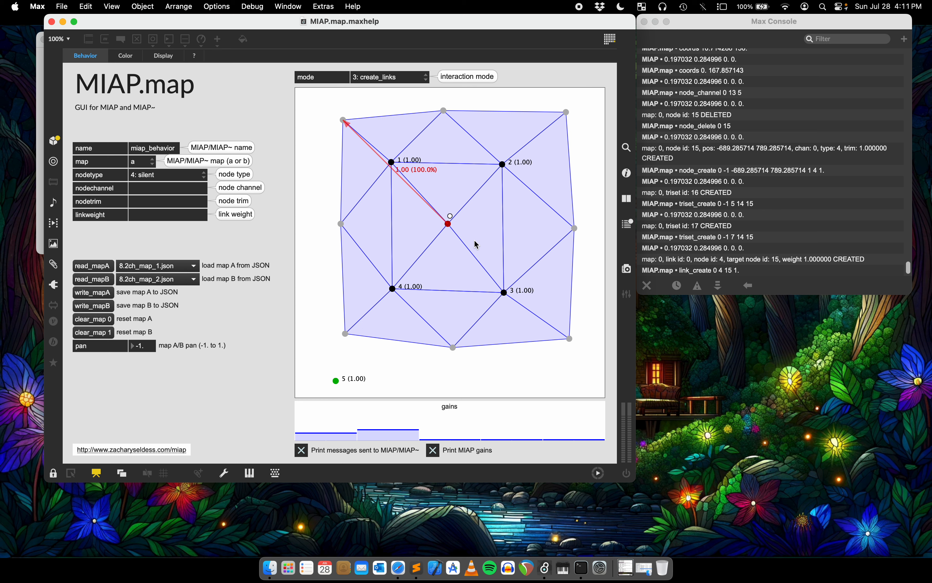
- Remove the link between the central virtual node and the upper-left silent node
left_click_drag(450, 226, 346, 125)
left_click(342, 121)
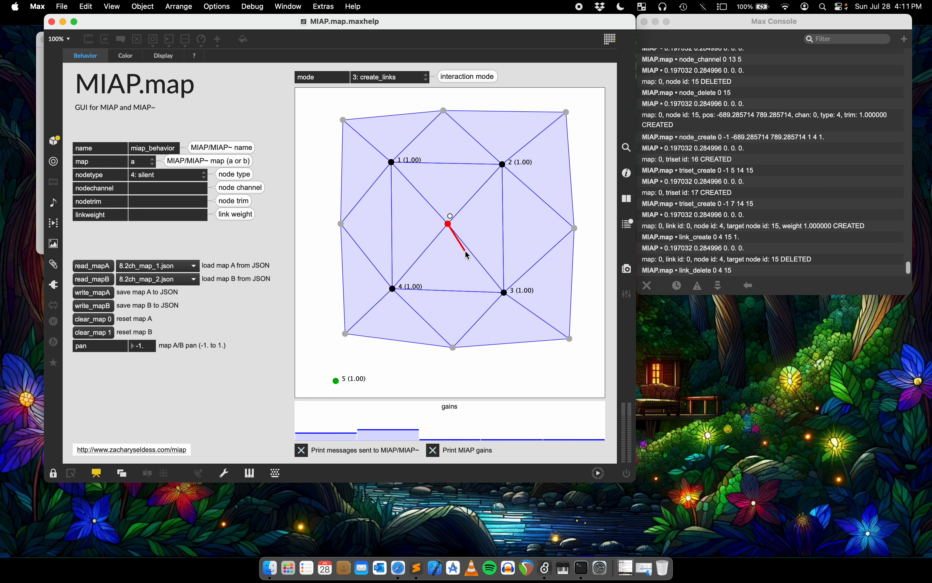
left_click_drag(467, 254, 312, 287)
left_click_drag(451, 228, 312, 286)
- Link the central virtual node to each of the four speaker nodes, channels 1 to 4
left_click_drag(450, 229, 395, 165)
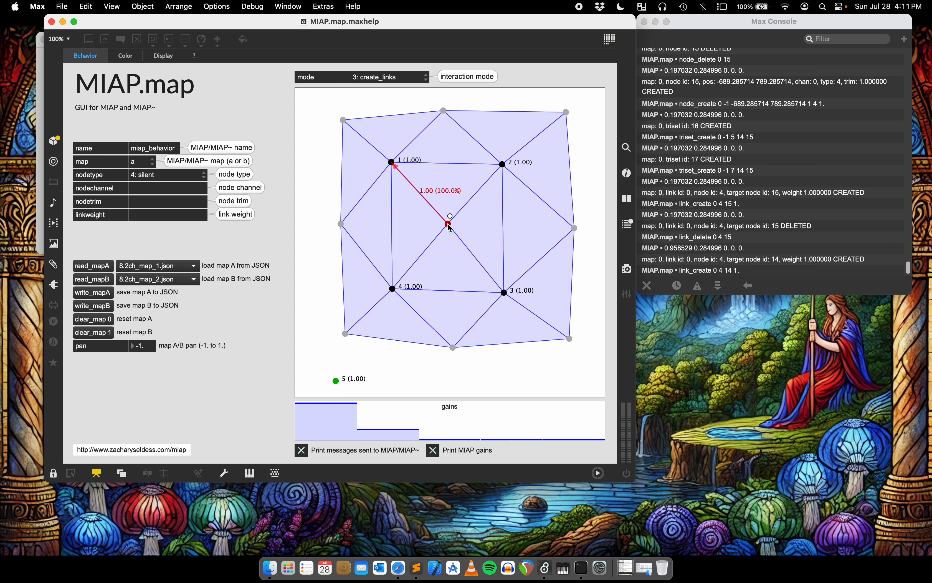
left_click_drag(449, 227, 505, 166)
left_click_drag(505, 167, 394, 291)
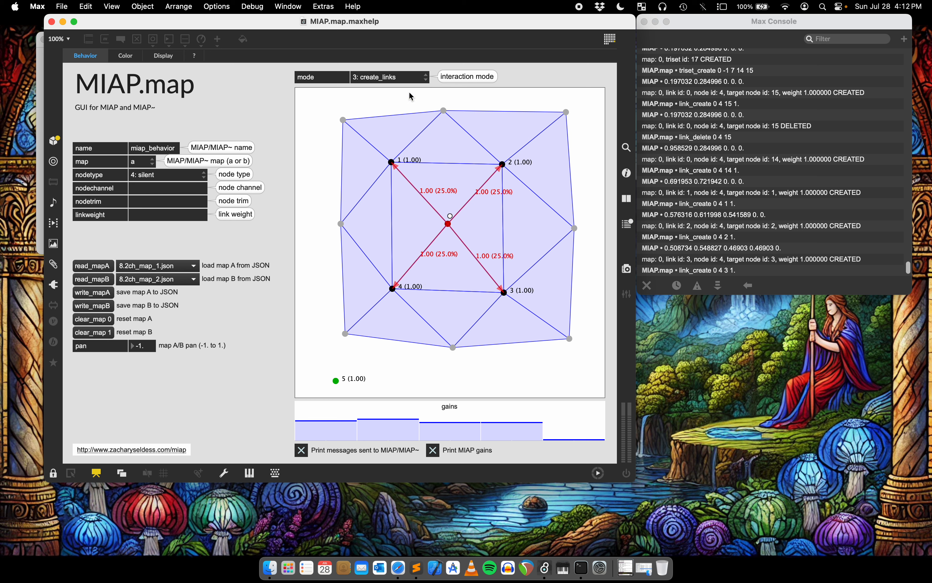
- Switch to audition mode and move the audition point around the central virtual node to check the gains
left_click(385, 77)
left_click(377, 90)
mouse_move(453, 218)
left_mouse_down()
mouse_move(449, 251)
mouse_move(417, 218)
mouse_move(394, 166)
mouse_move(503, 164)
mouse_move(500, 300)
mouse_move(410, 278)
mouse_move(392, 289)
mouse_move(451, 227)
mouse_move(415, 259)
mouse_move(438, 229)
mouse_move(451, 229)
mouse_move(439, 214)
mouse_move(447, 225)
left_mouse_up()
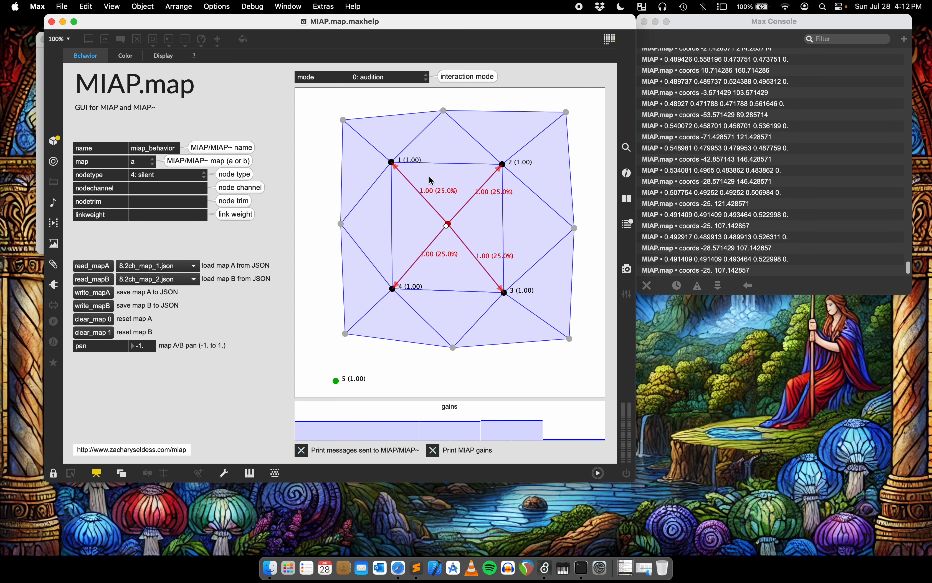
- Return to create_links mode and link the derived node on channel 5 to all four speaker nodes
left_click(380, 80)
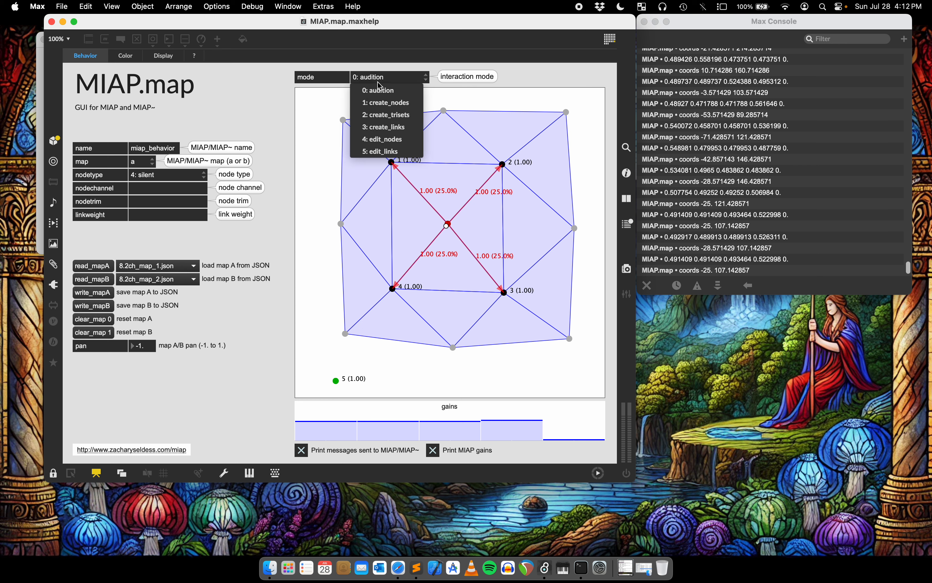
left_click(384, 130)
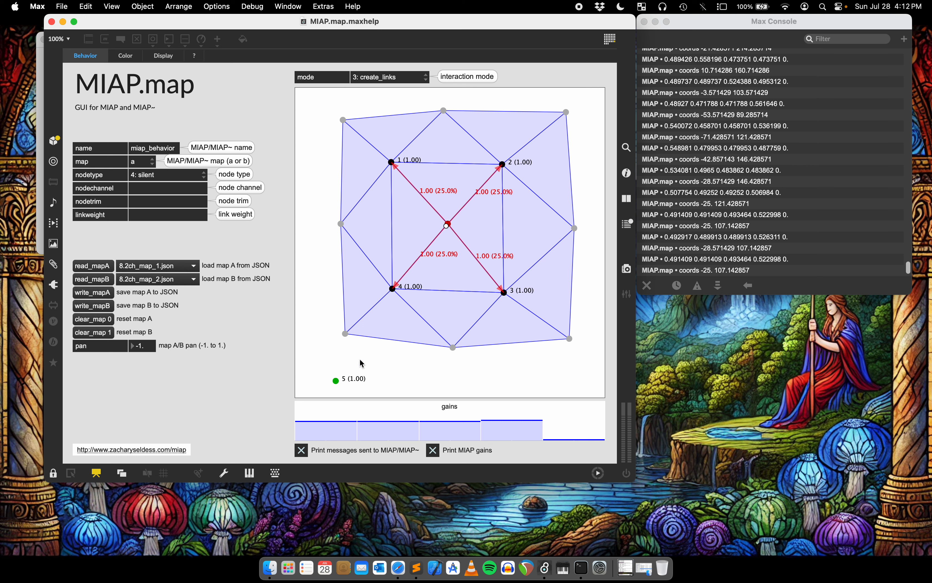
left_click_drag(336, 382, 316, 151)
left_click_drag(337, 385, 393, 165)
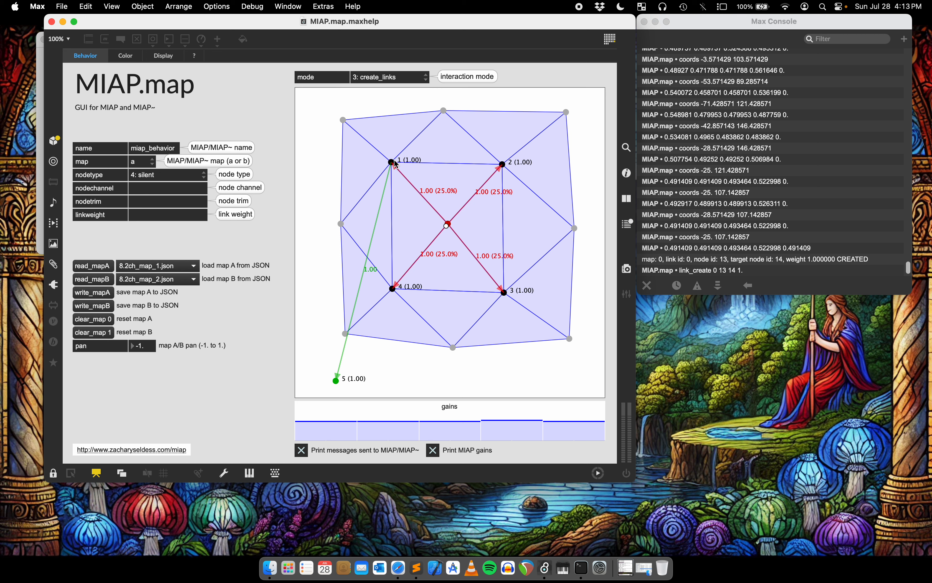
left_click_drag(336, 381, 502, 165)
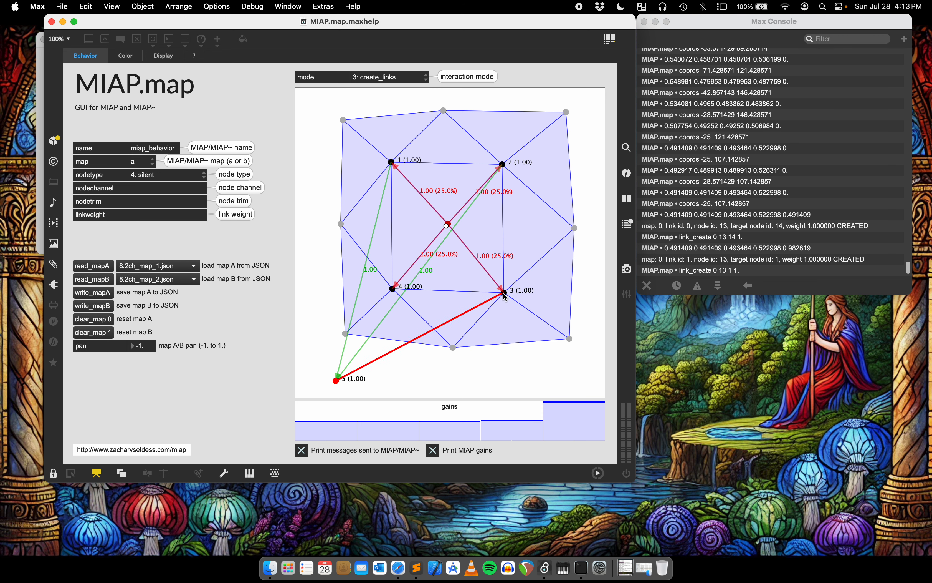
left_click_drag(505, 296, 394, 289)
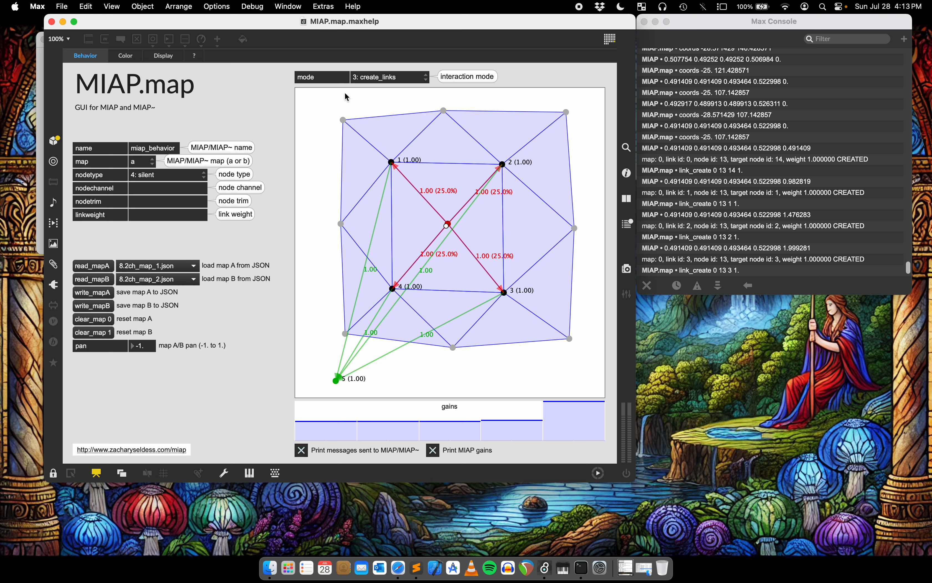
- In edit_links mode, delete the link between the derived node and speaker node 1
left_click(390, 78)
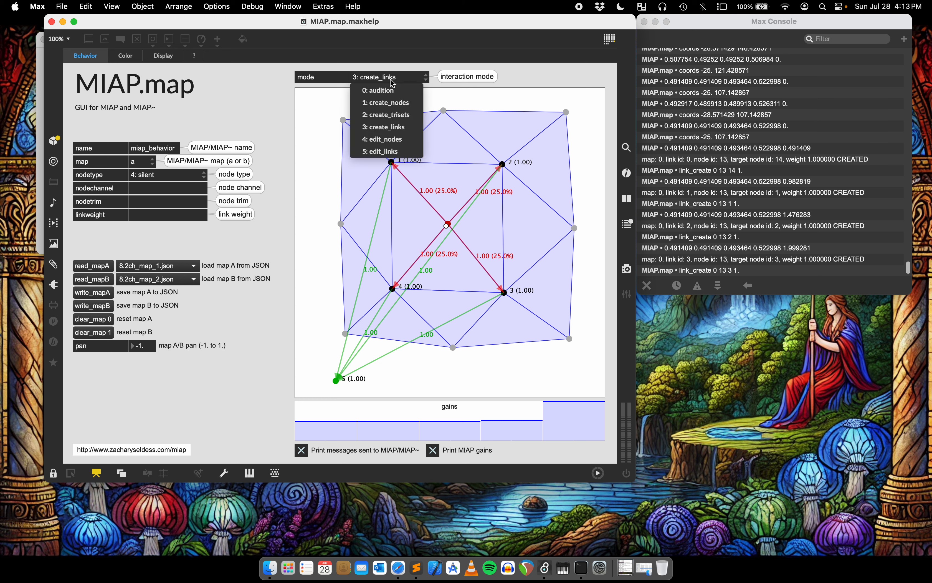
left_click(381, 152)
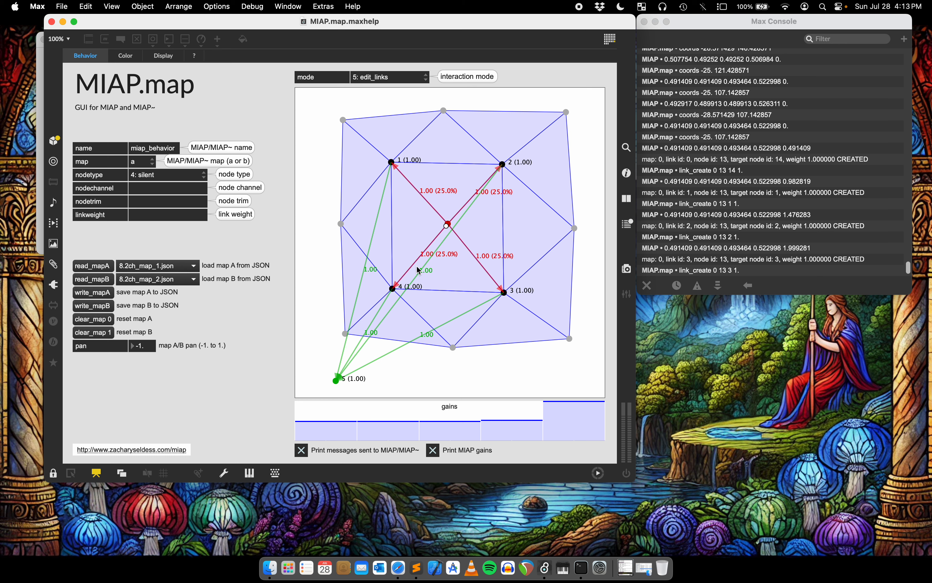
left_click(335, 381)
left_click(337, 380)
left_click(392, 163)
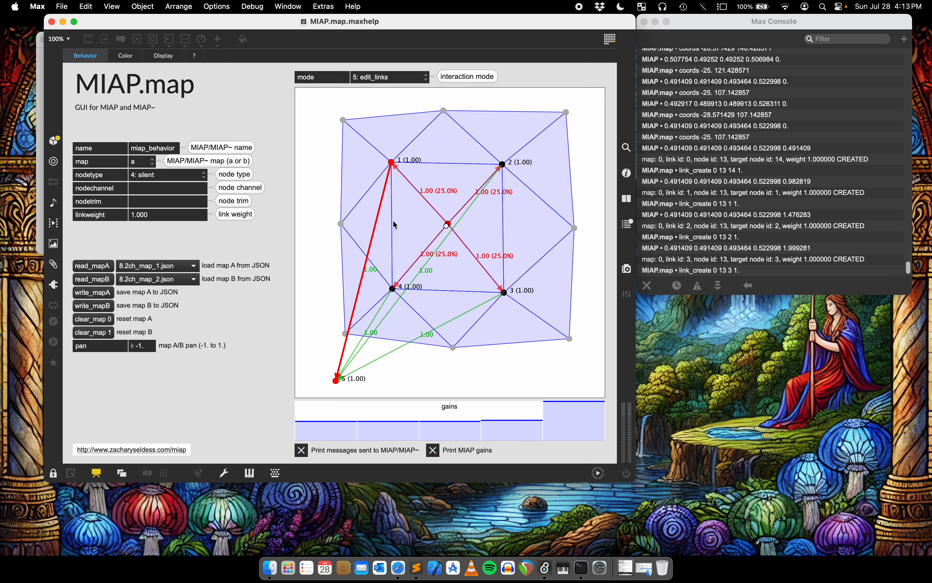
key("BackSpace")
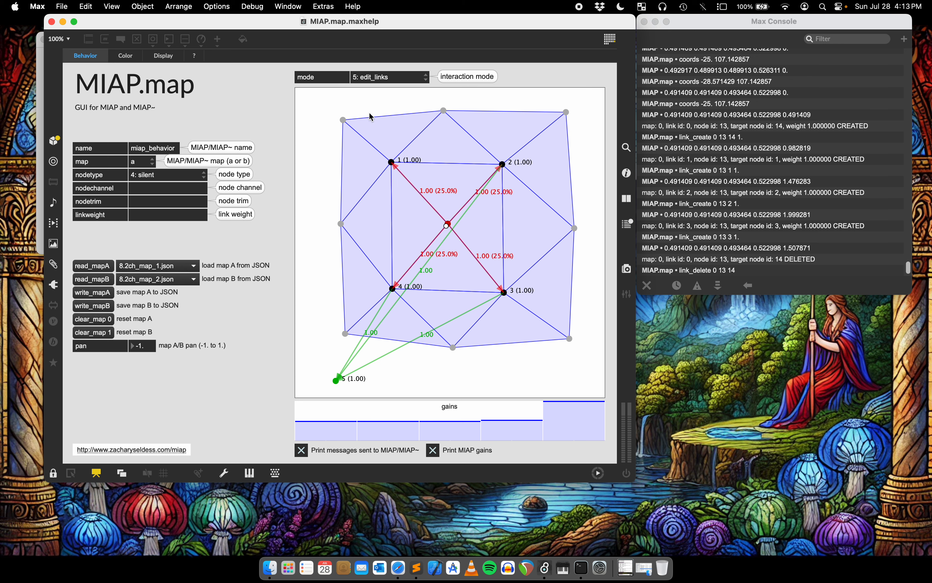
- Switch back to create_links mode and link the derived node to speaker node 1 again
left_click(375, 80)
left_click(379, 130)
left_click_drag(336, 381, 391, 162)
- In edit_links mode, select the derived node's links to all four speaker nodes and set their link weight to 0.2
left_click(377, 77)
left_click(378, 154)
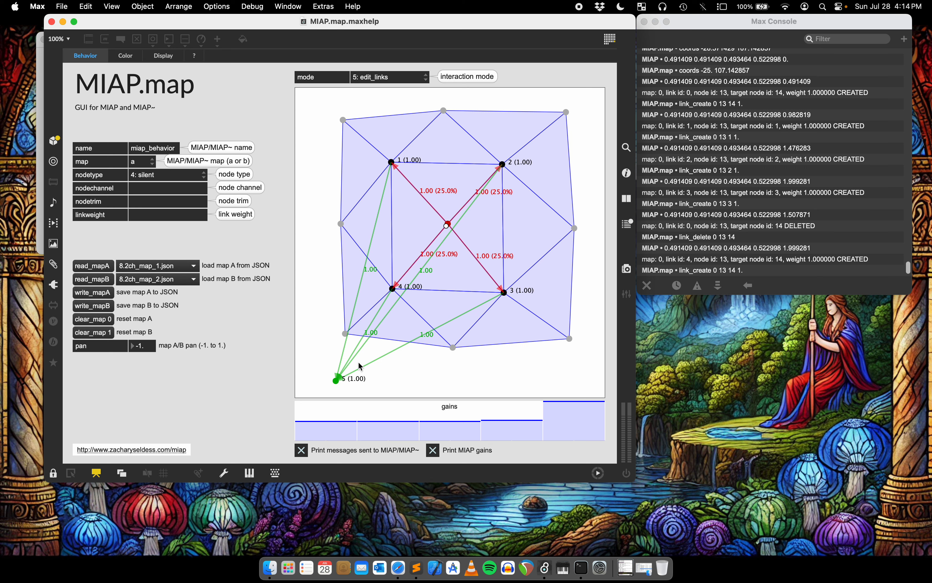
left_click(392, 162)
left_click(503, 165)
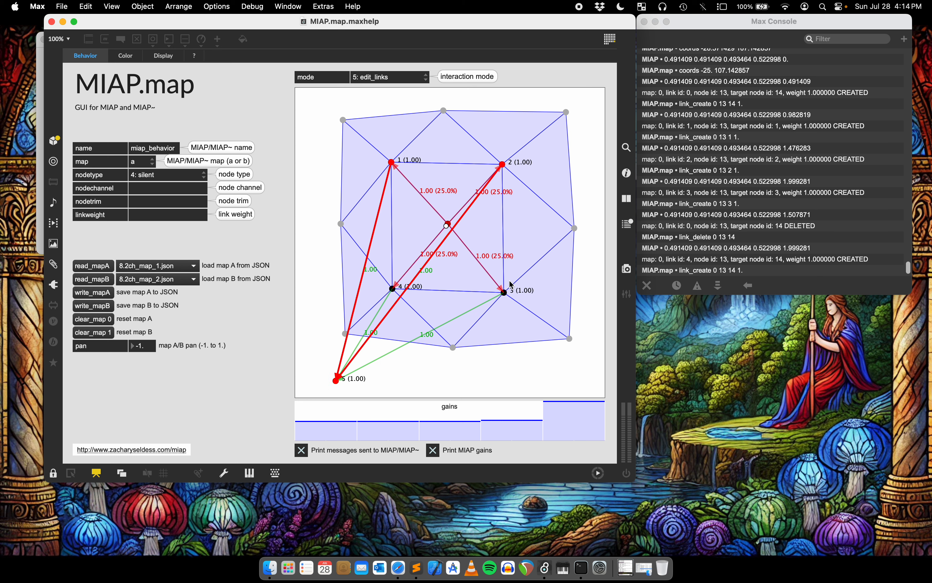
left_click(505, 293)
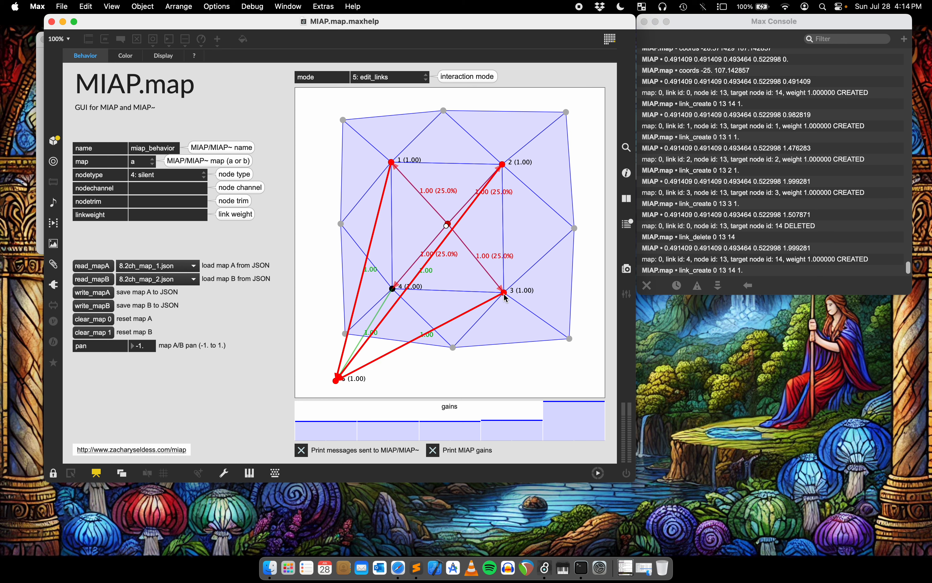
left_click(392, 289)
left_click(150, 217)
type("0.2")
key("Return")
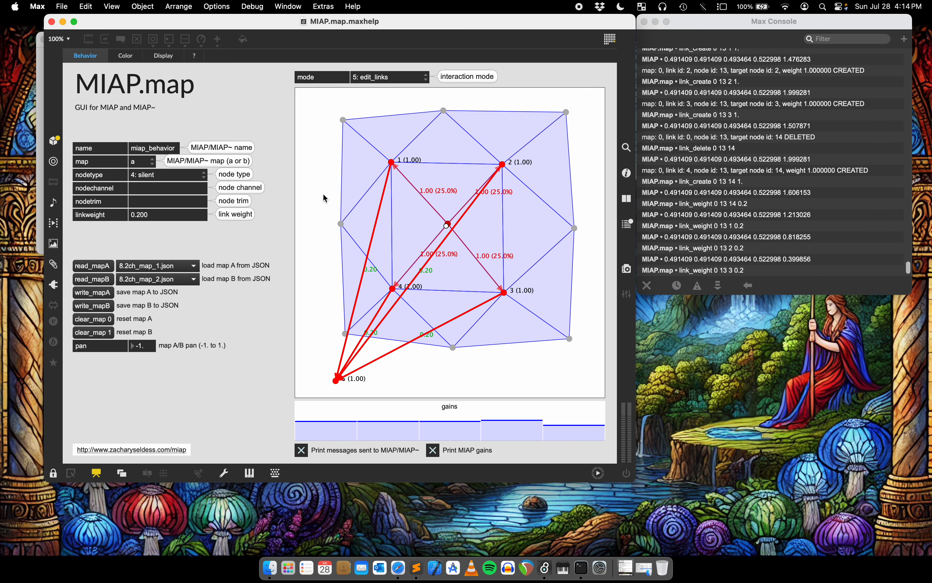
left_click(458, 354)
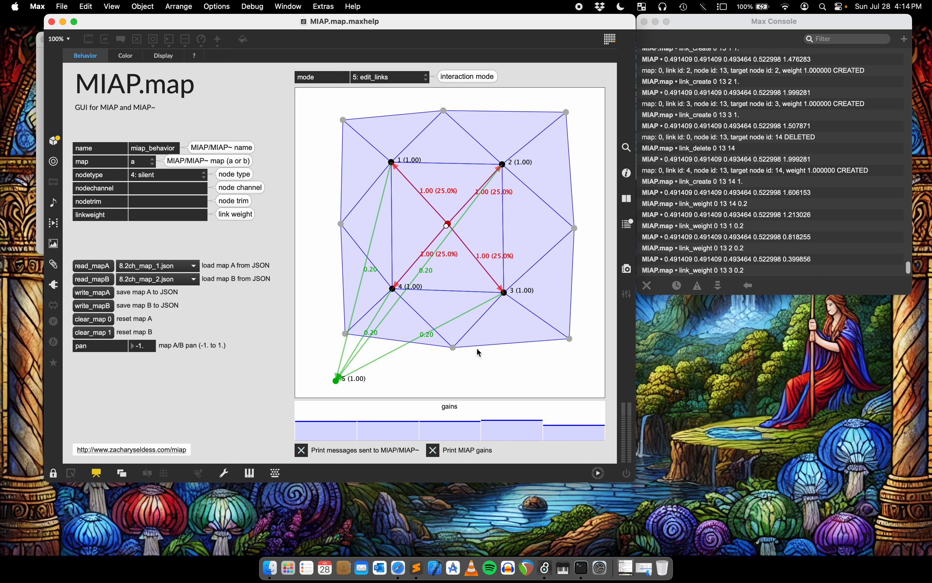
- Switch to audition mode and audition positions across the speaker area to check the derived channel's gain with the weighted links
left_click(389, 77)
left_click(372, 90)
left_click_drag(448, 225, 452, 204)
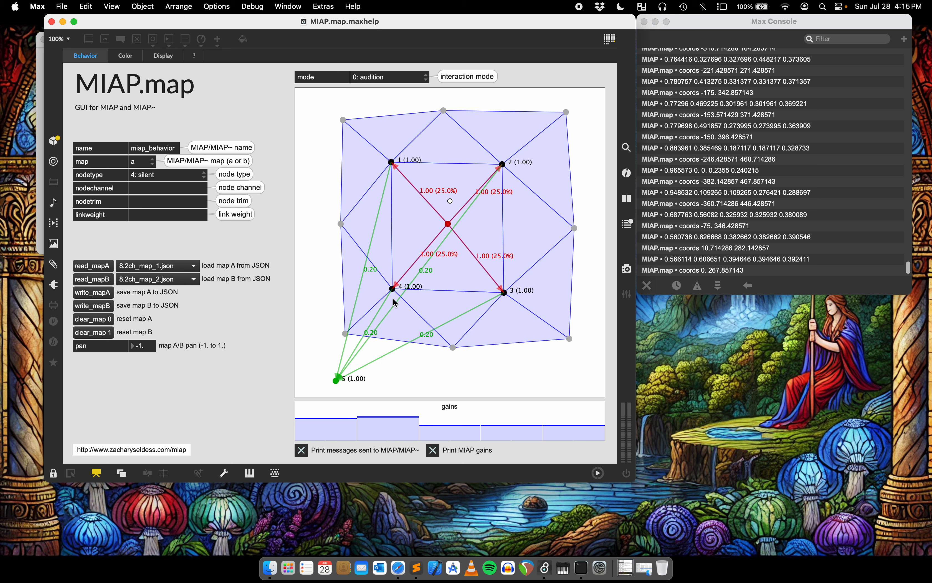
left_click_drag(450, 231, 452, 185)
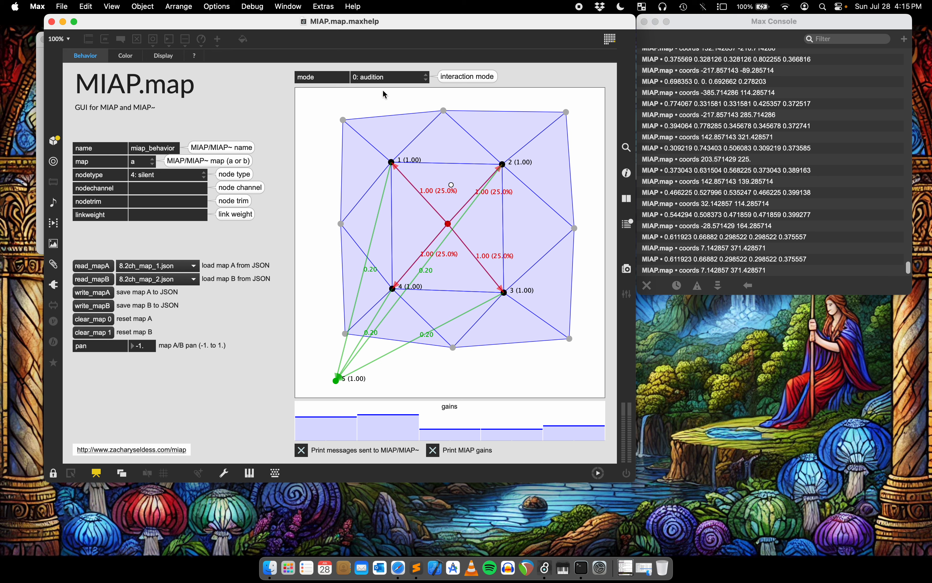
- Switch to edit_nodes mode and move the upper two corner silent nodes outward, level with the silent node between them
left_click(381, 78)
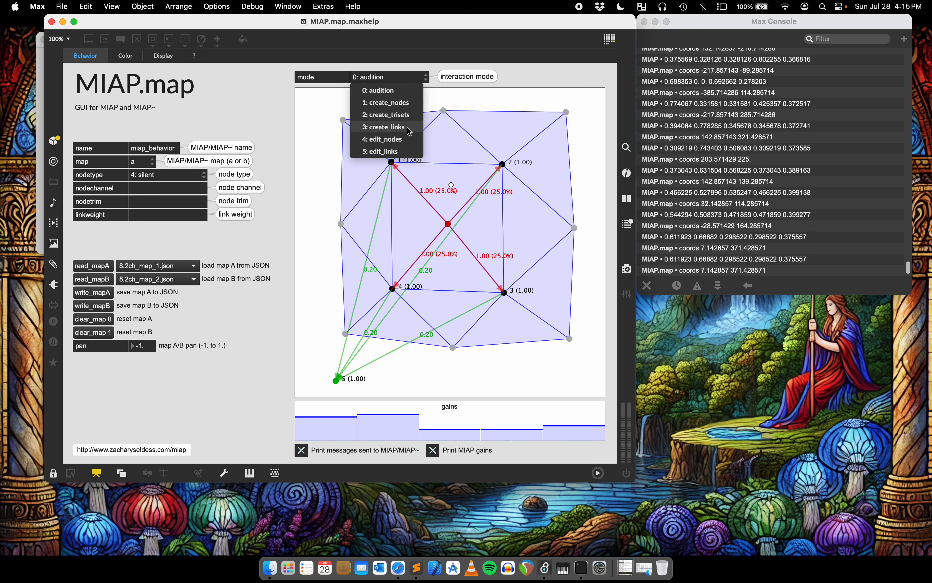
left_click(389, 145)
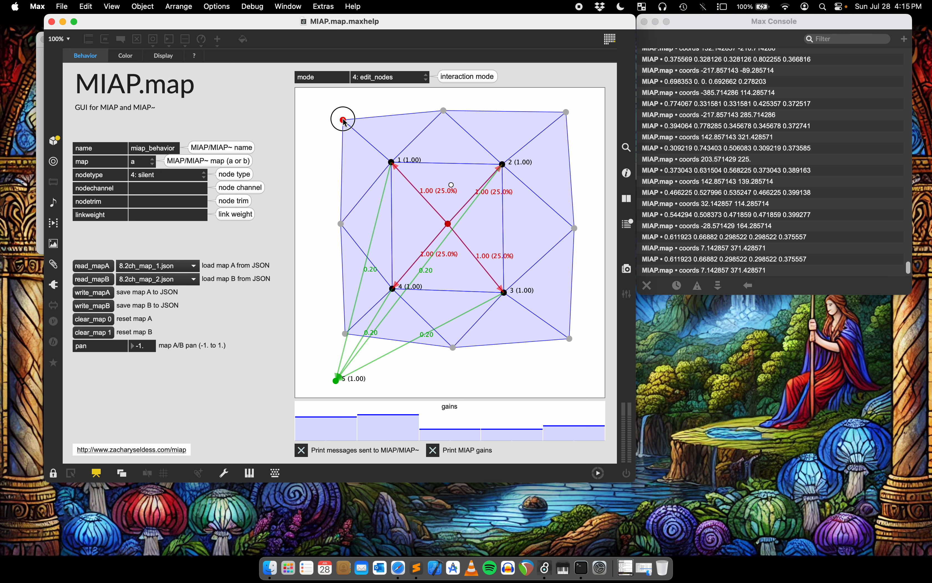
left_click_drag(343, 120, 337, 110)
left_click_drag(565, 112, 570, 110)
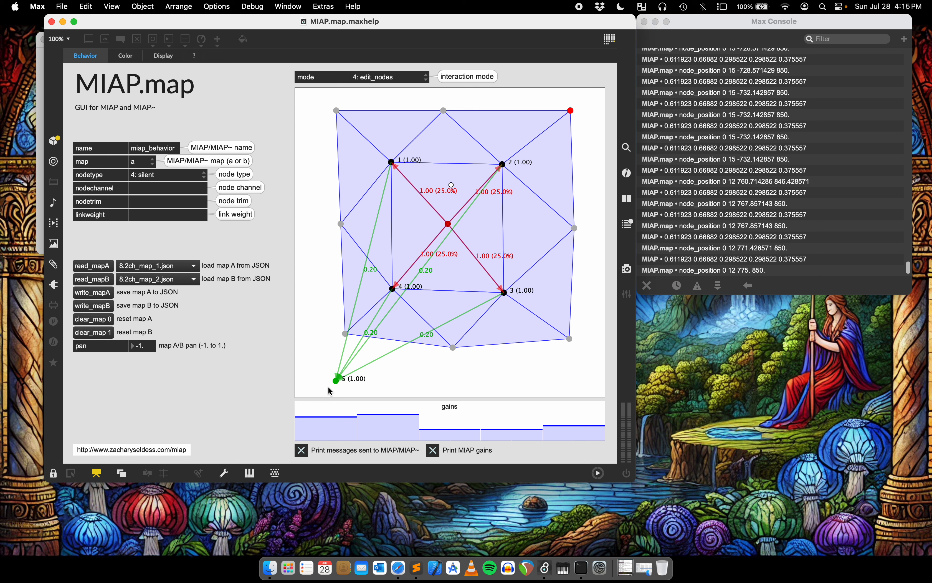
- Align the three right-hand silent nodes in a vertical line and shift them slightly left together with speaker nodes 2 and 3
left_click_drag(541, 356, 566, 129)
left_click_drag(490, 381, 589, 77)
mouse_move(505, 169)
left_mouse_down()
mouse_move(558, 172)
mouse_move(504, 168)
left_mouse_up()
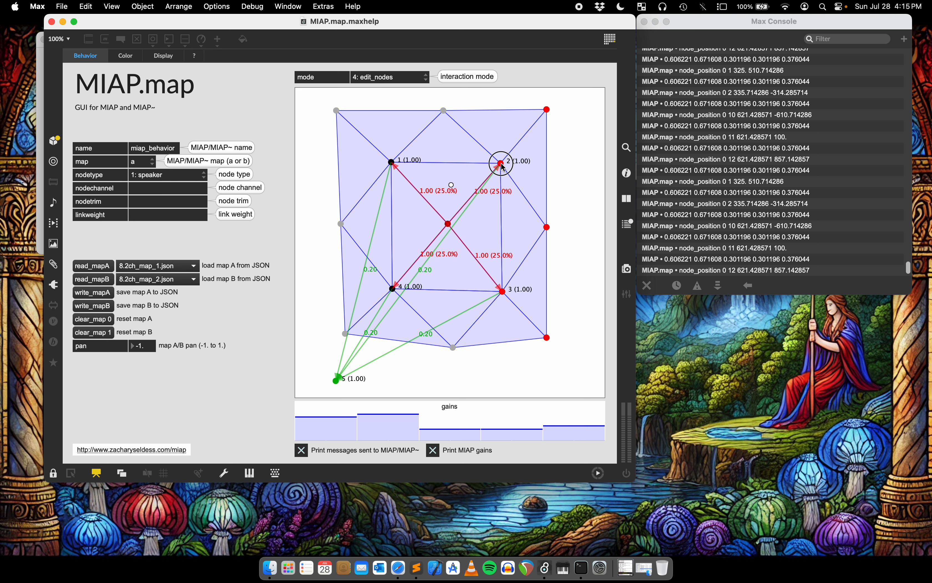
left_click(558, 369)
- Write map A to a JSON file named test.json in the maps folder
left_click(91, 293)
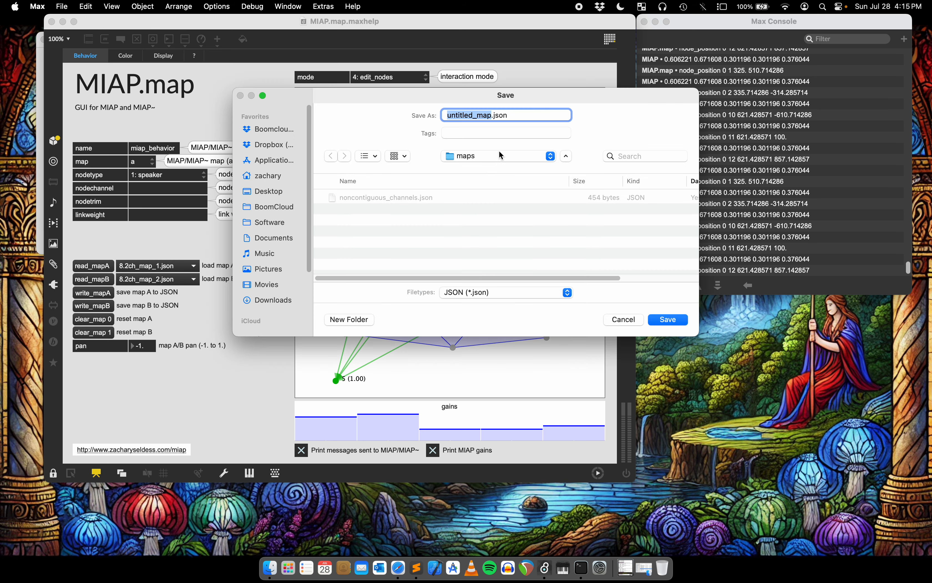
type("test")
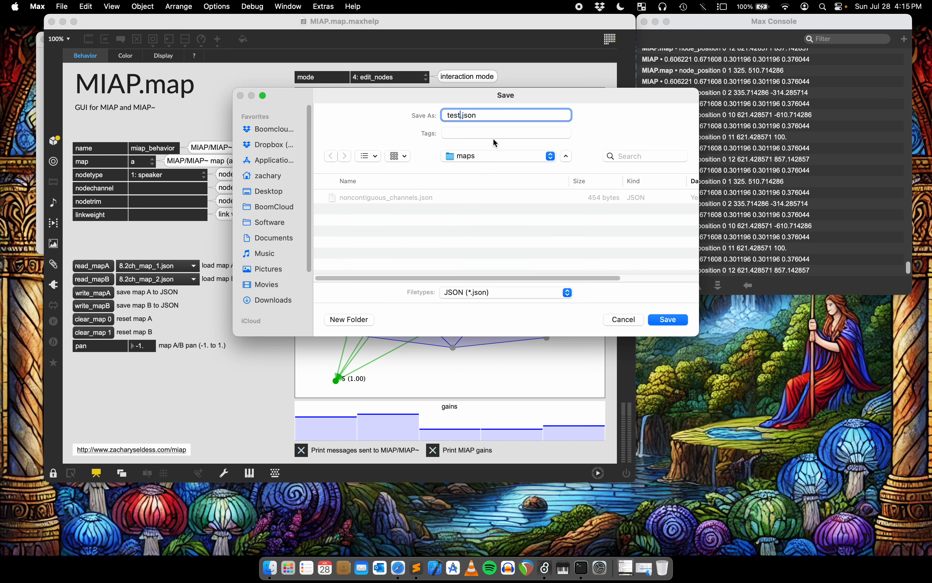
key("Return")
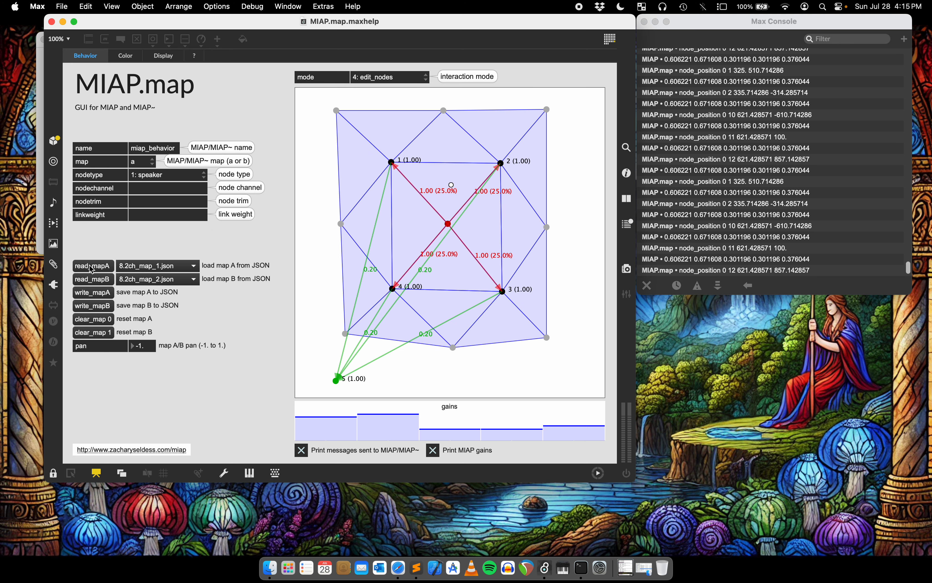
- Clear map A and reload it from test.json in the maps folder
left_click(88, 321)
left_click(91, 266)
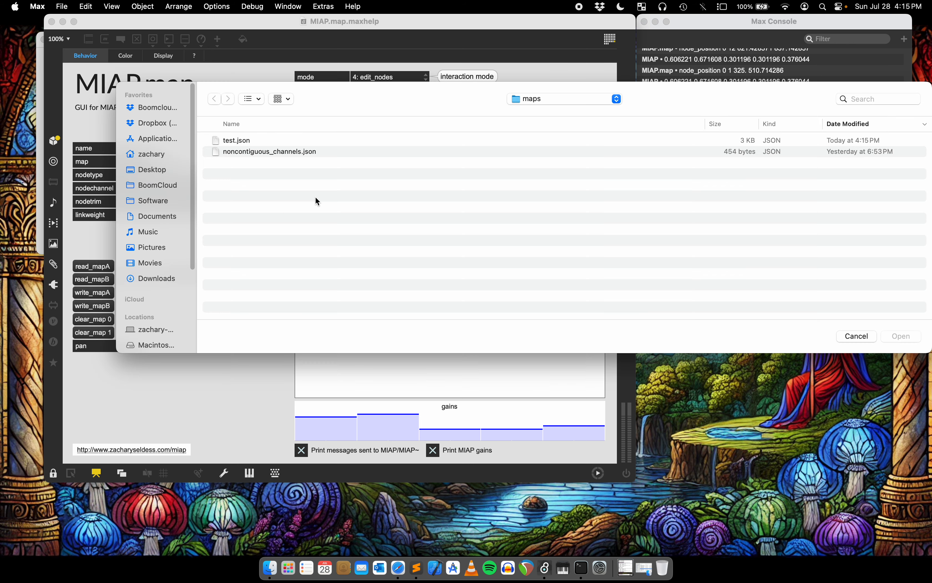
double_click(237, 140)
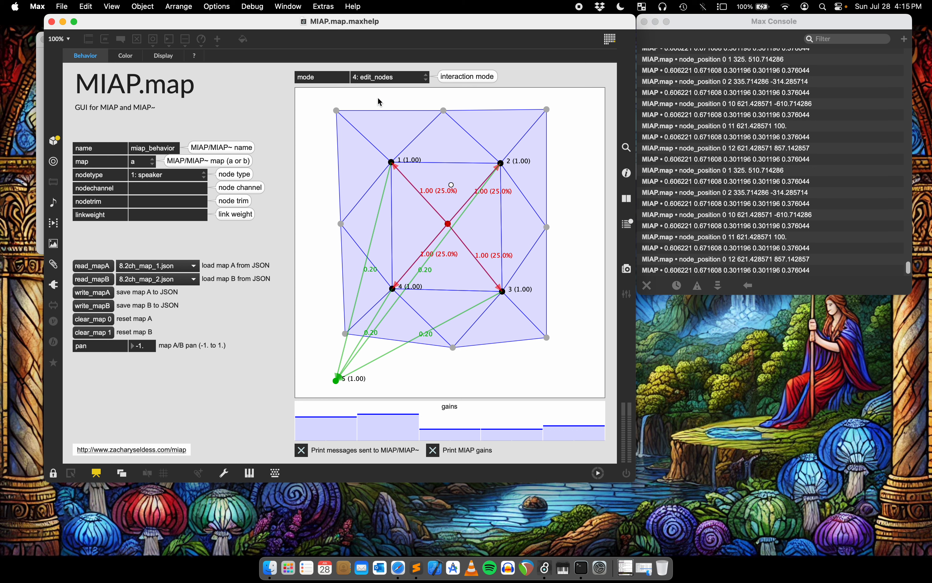
- Switch to audition mode and audition positions across the reloaded map to check the channel gains
left_click(375, 79)
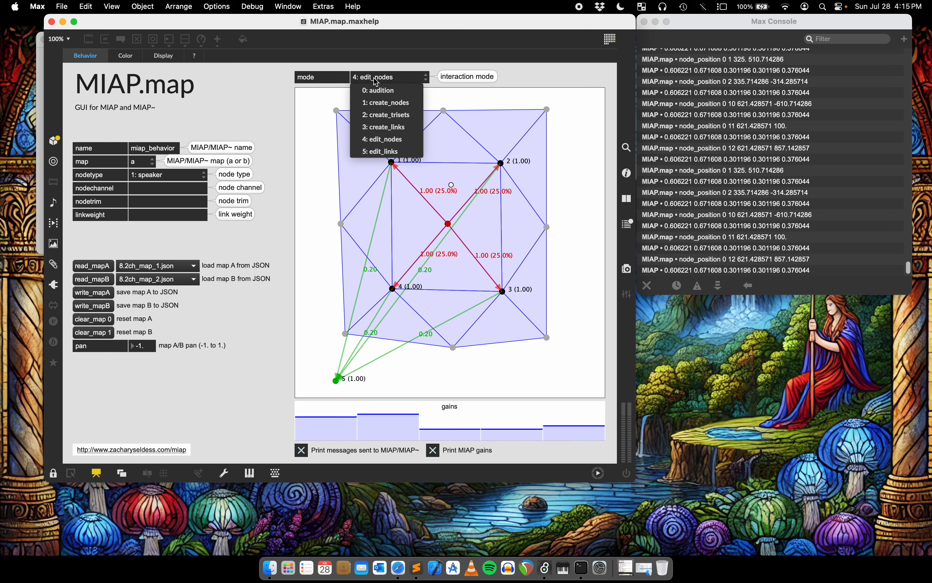
left_click(250, 92)
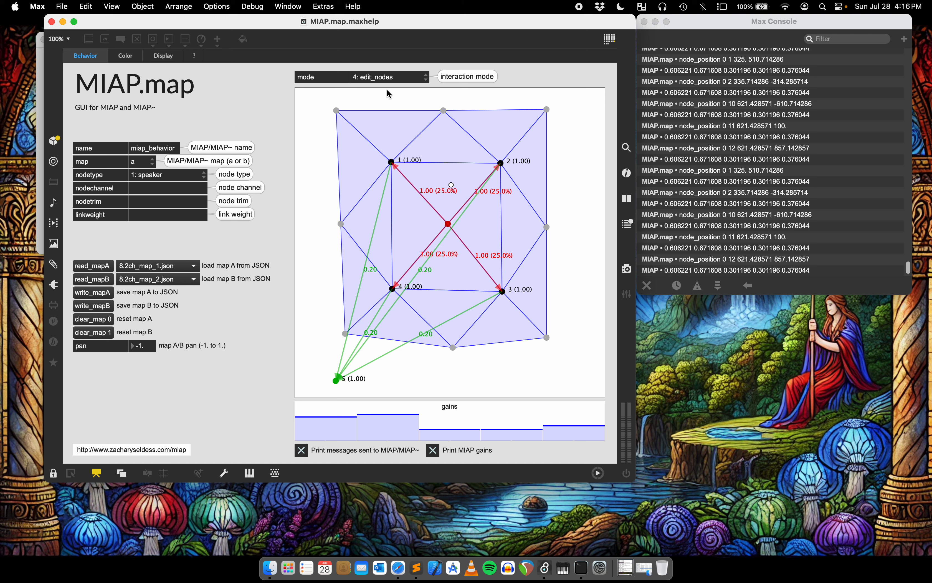
left_click(379, 78)
left_click(385, 96)
left_click_drag(385, 95, 465, 289)
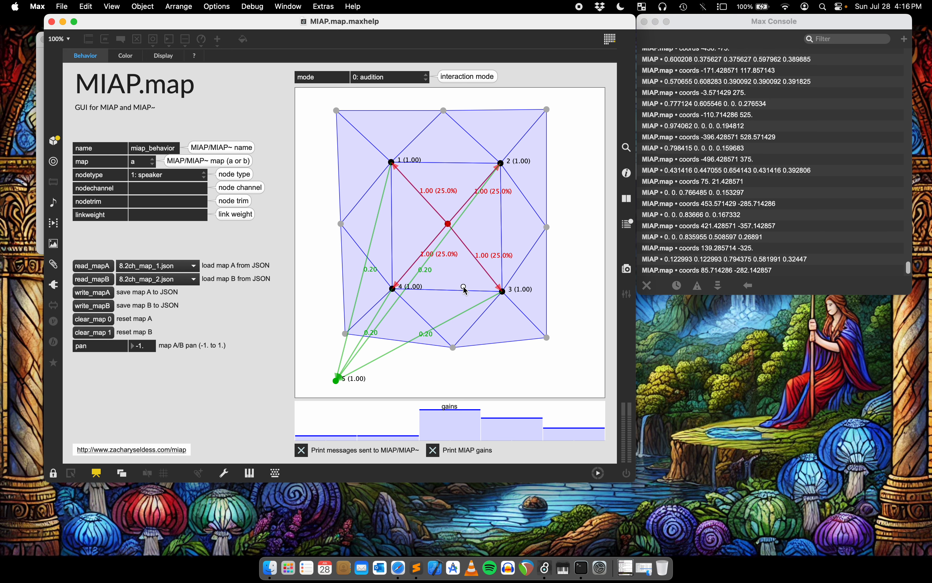